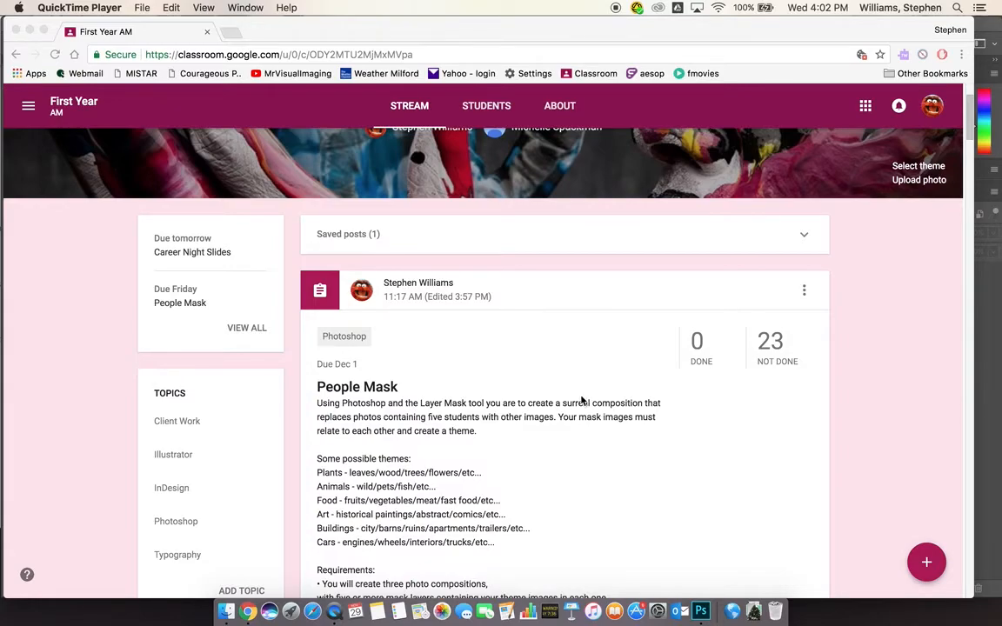
Read through the People Mask assignment requirements in Google Classroom, then bring Photoshop to the front
scroll(583, 399, down, 2)
scroll(575, 391, down, 3)
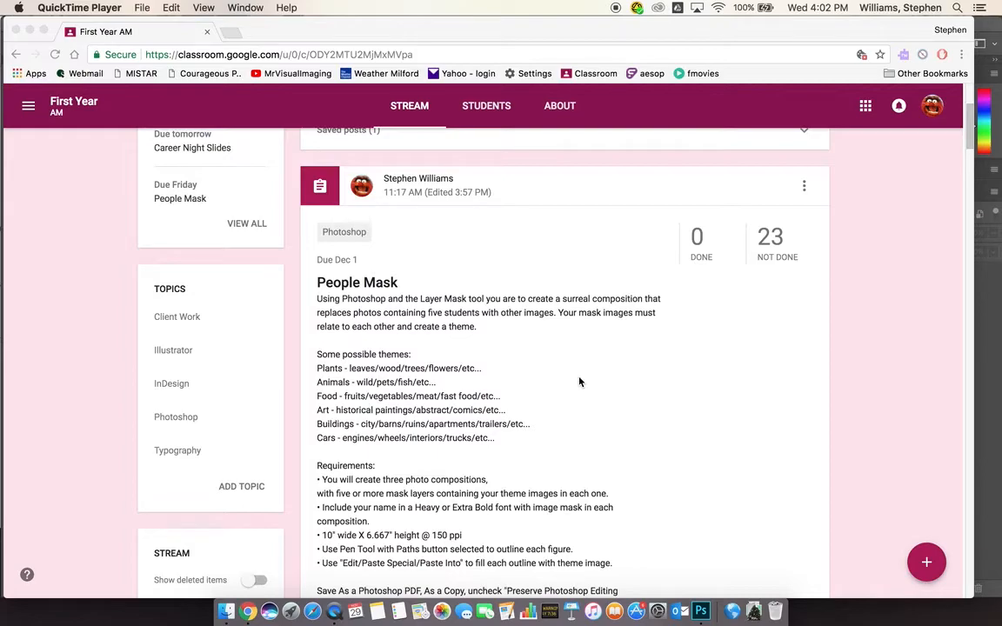
scroll(579, 380, down, 5)
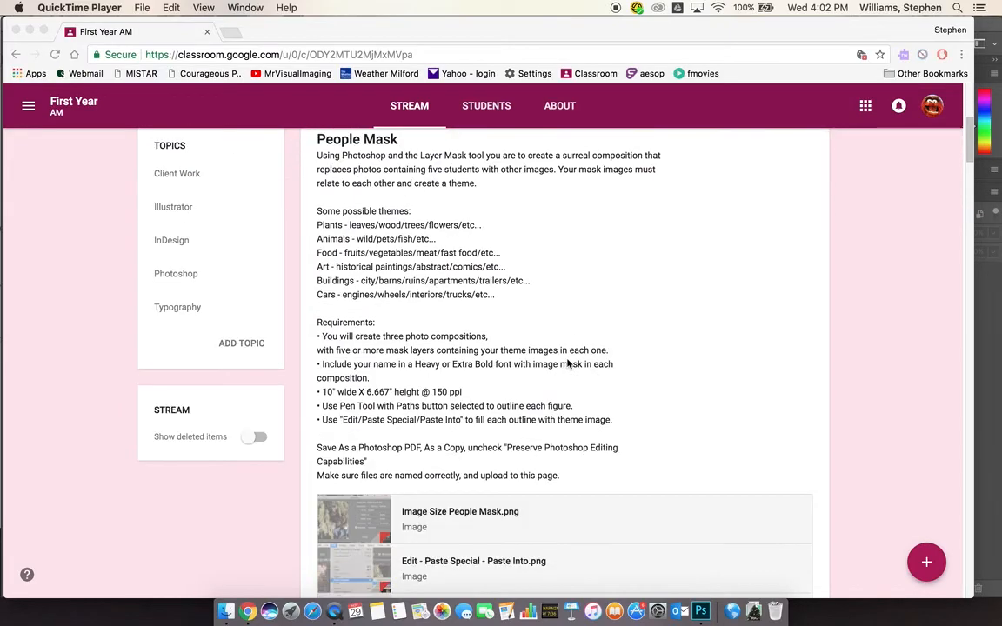
scroll(577, 362, up, 10)
scroll(570, 364, down, 5)
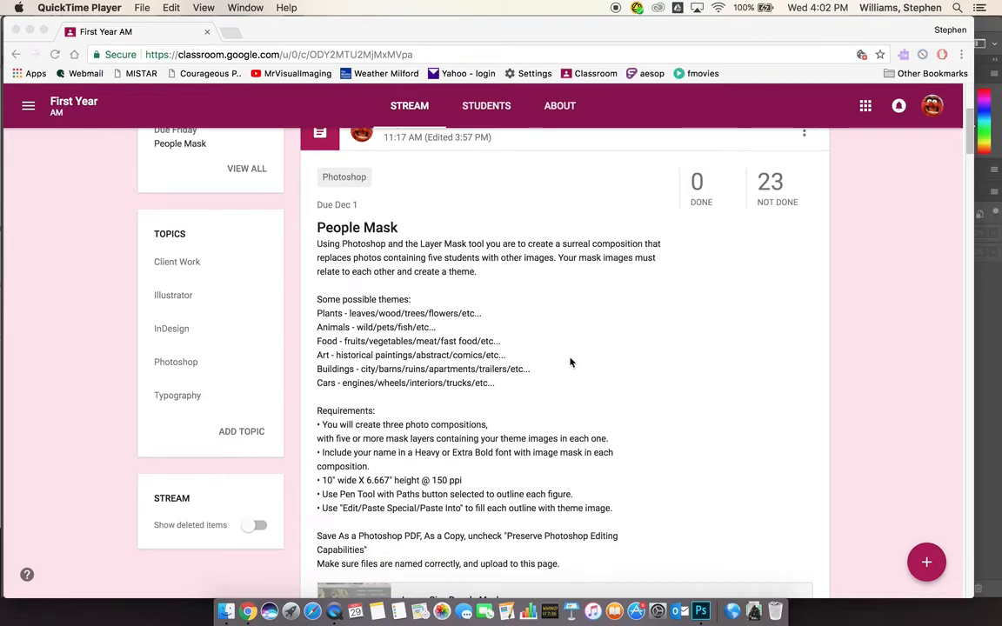
click(703, 611)
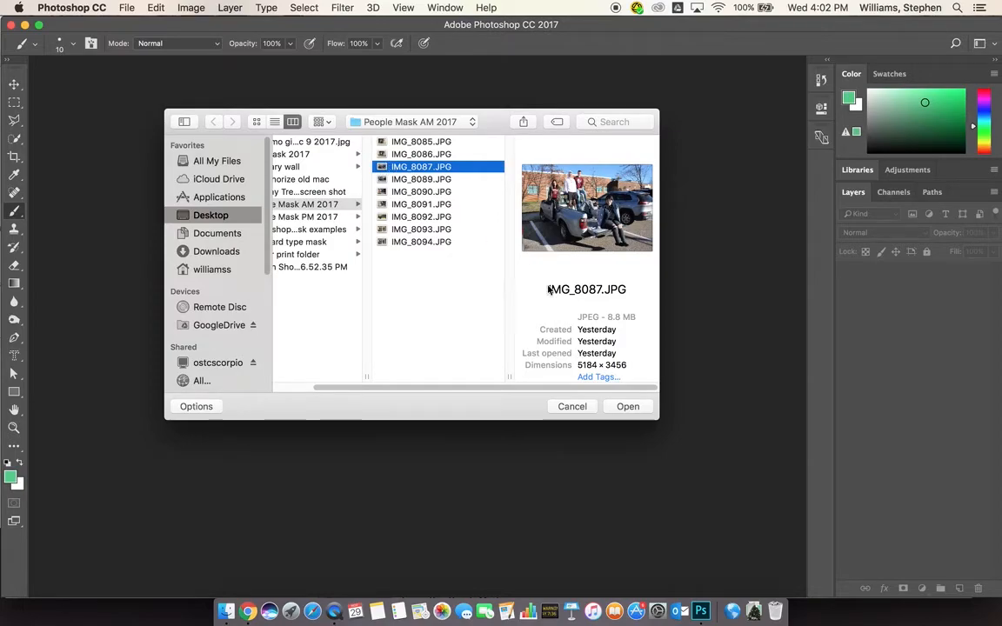
Open IMG_8087.JPG and resize it to 10 inches wide at 150 ppi (1500 × 1000 px), fitted to the window
click(630, 406)
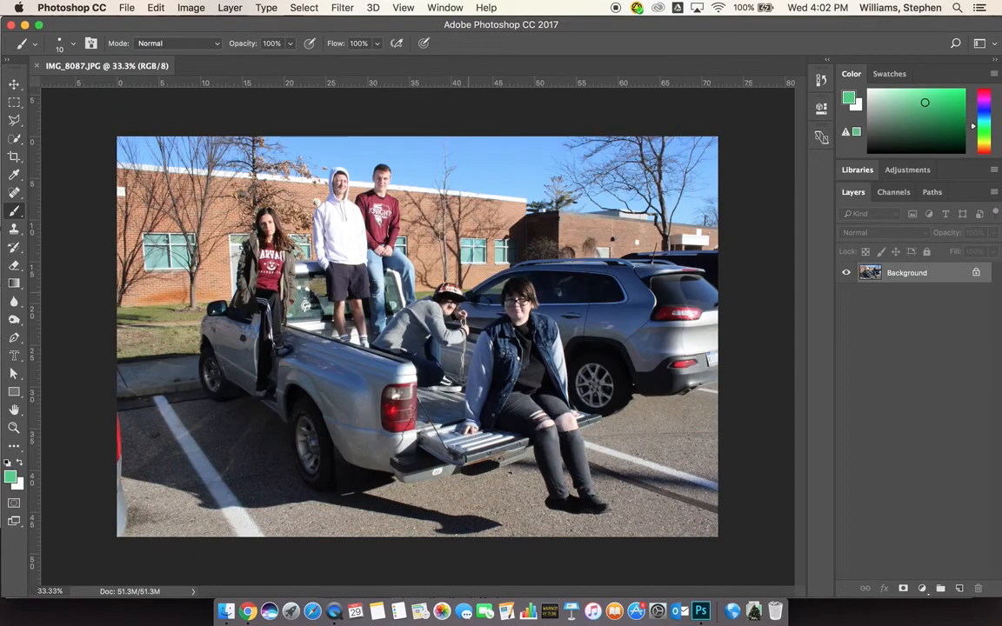
click(185, 9)
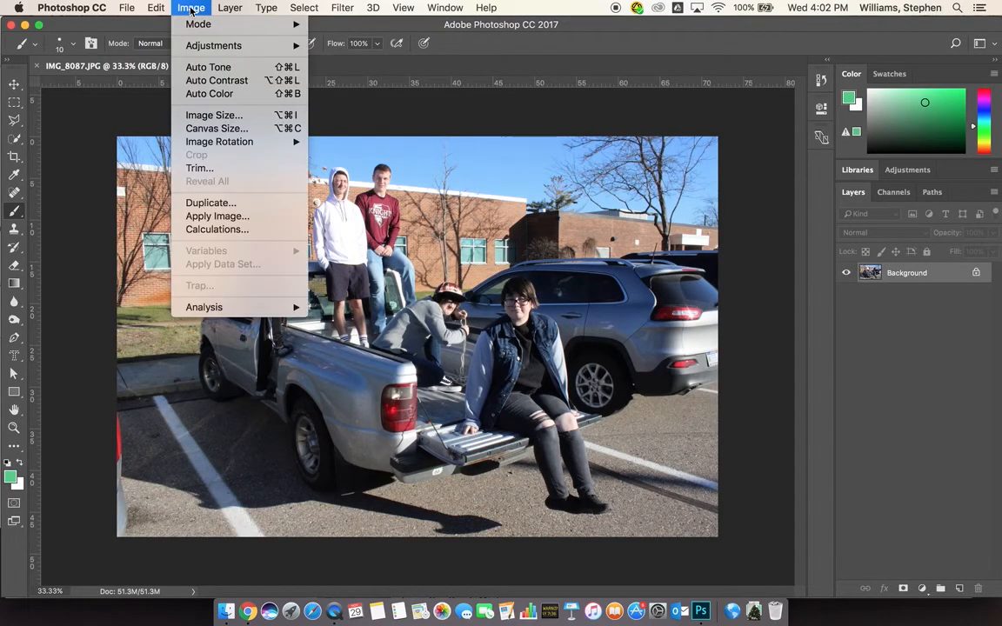
click(207, 114)
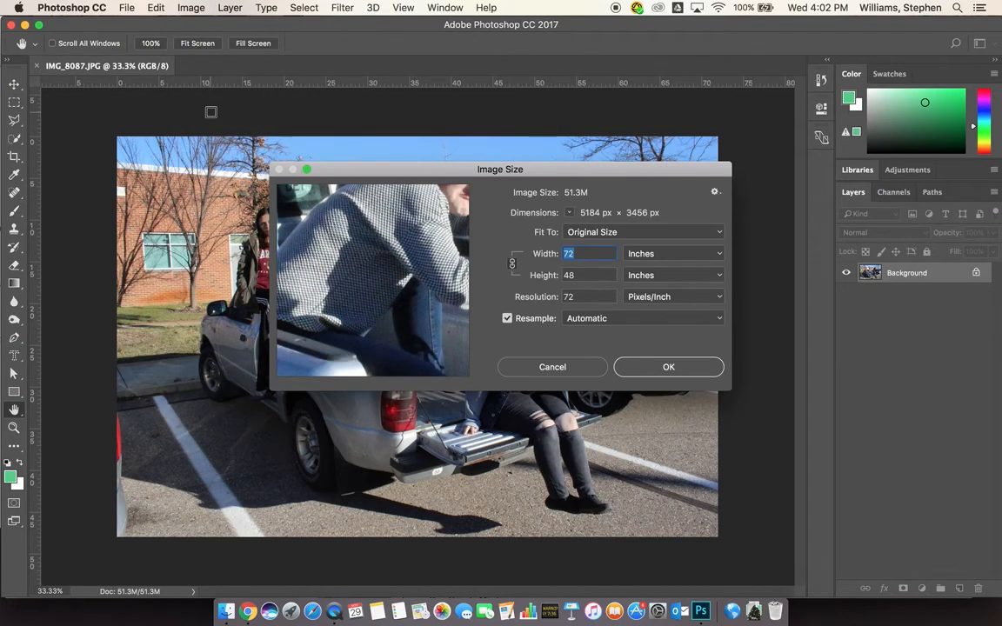
text(10)
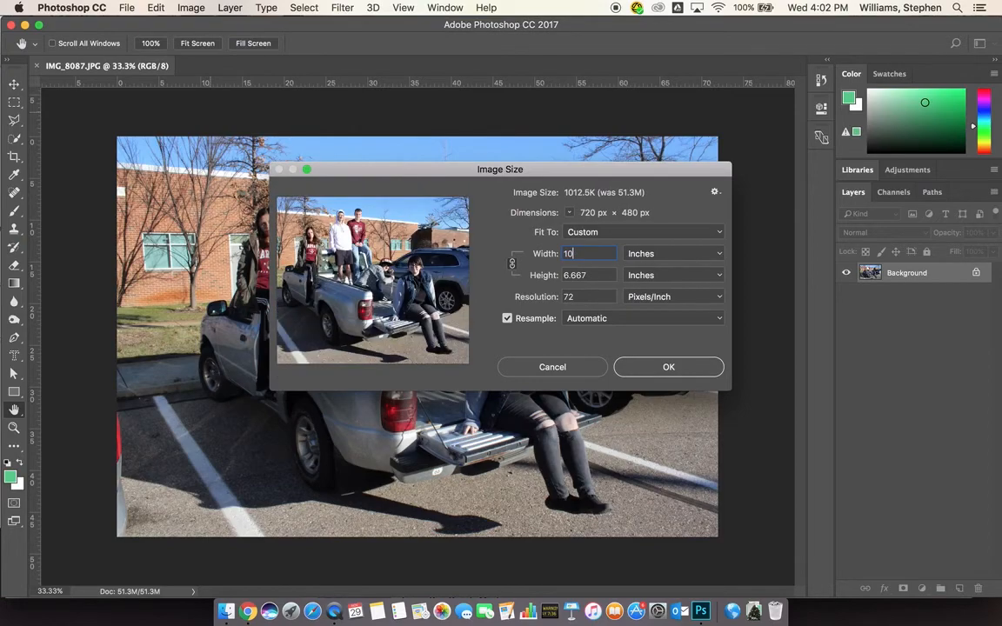
click(558, 297)
text(150)
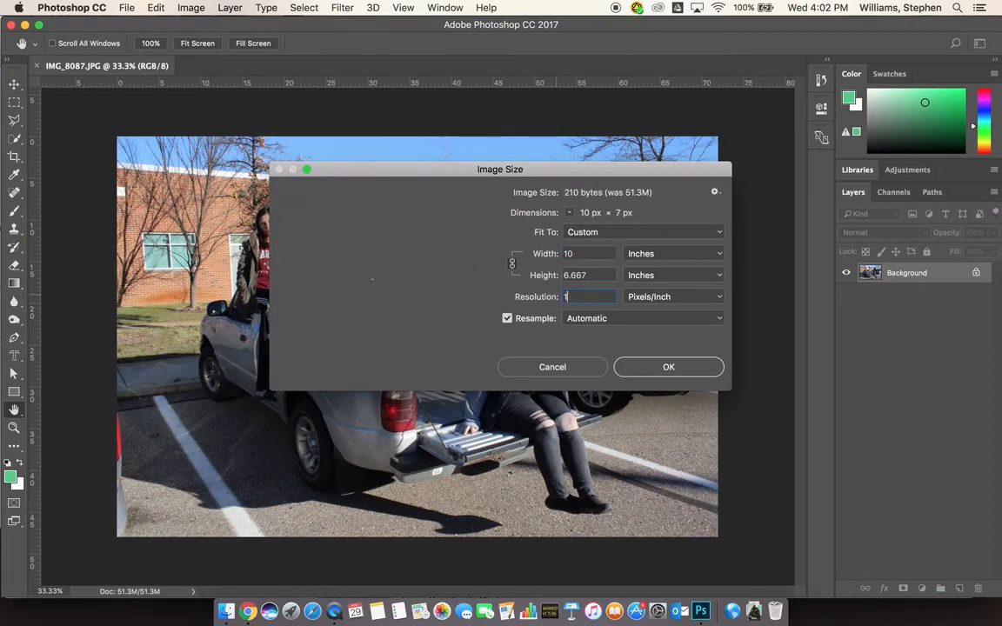
click(658, 369)
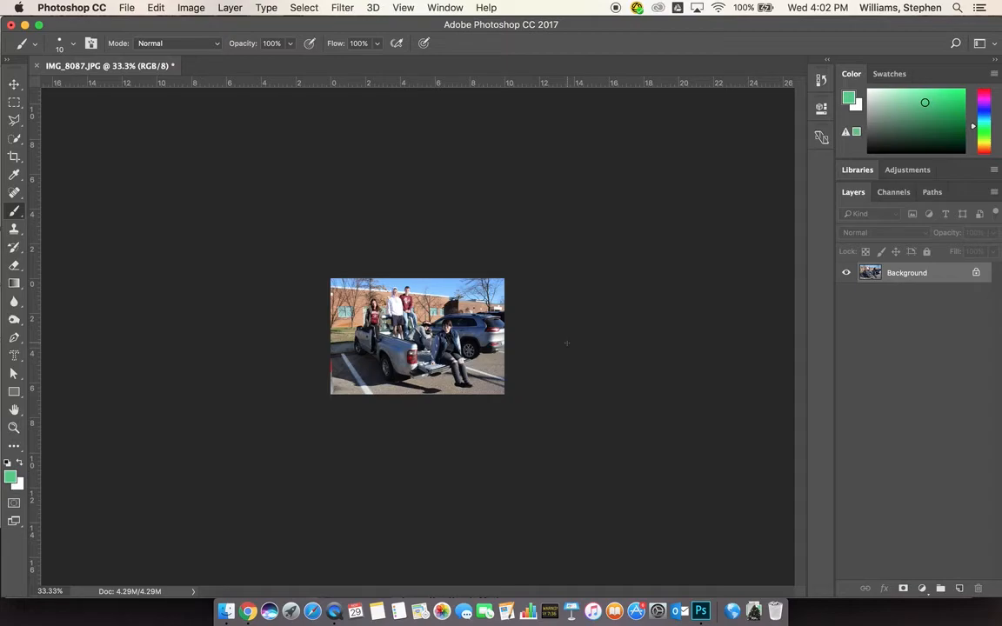
key(super+0)
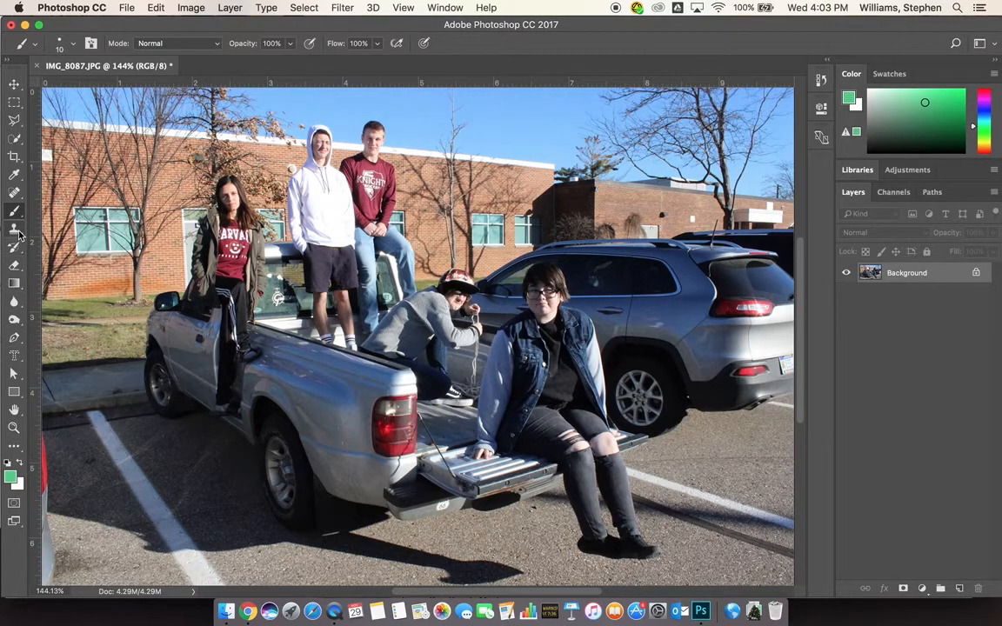
Switch to the Pen tool in Path mode and zoom in to 200%
click(15, 338)
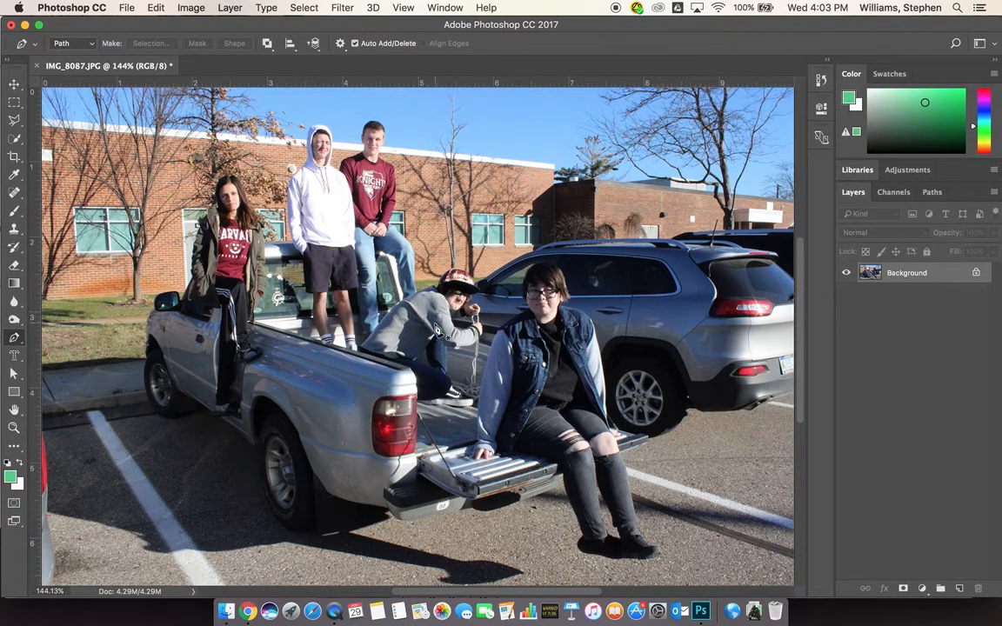
key(super+plus)
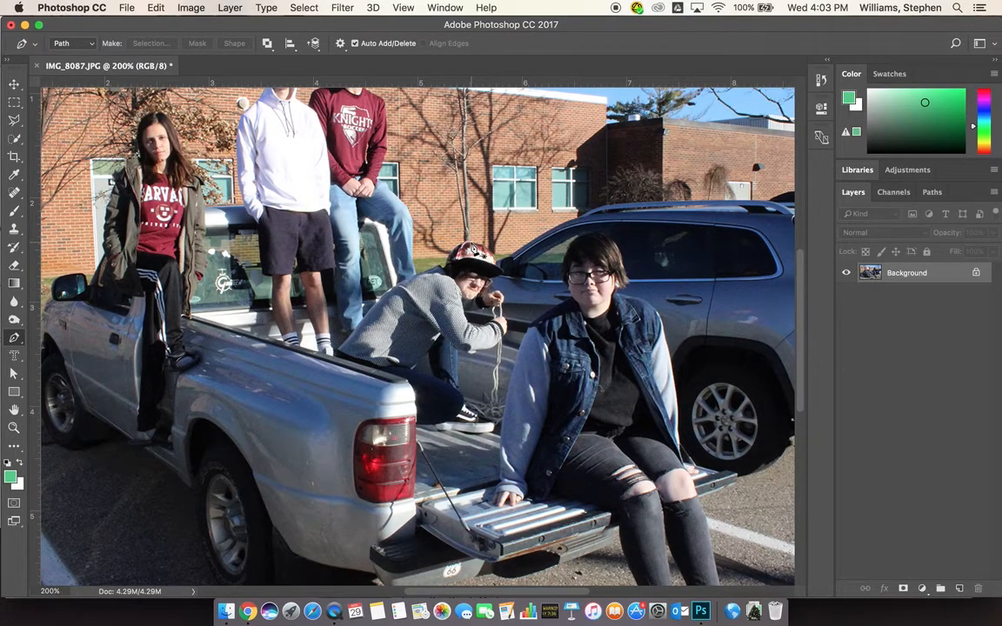
Start tracing the crouching boy from his shoulder with pen anchors, curving around his side
click(445, 272)
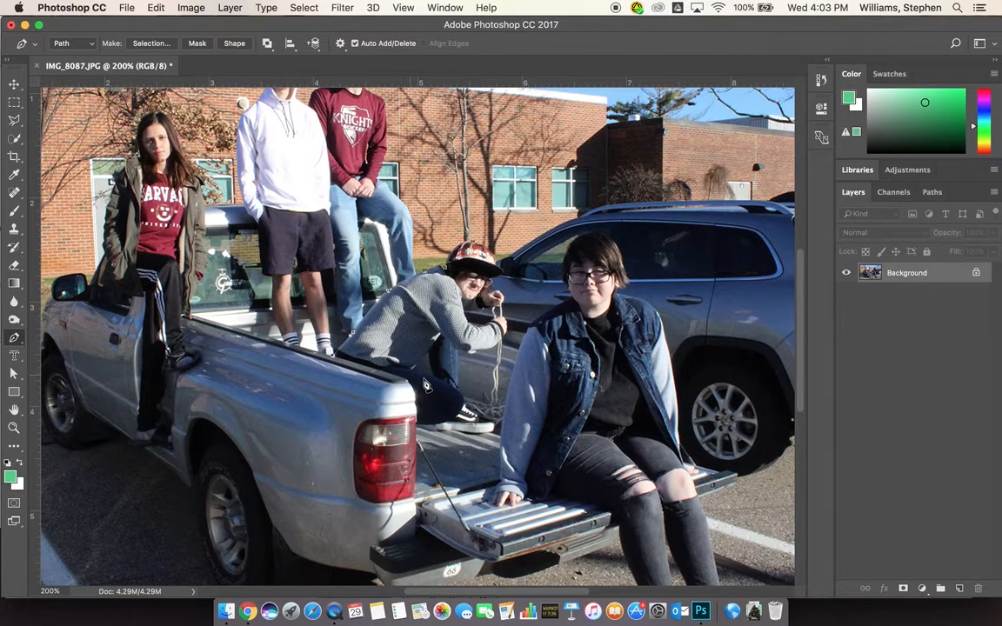
click(415, 399)
click(433, 426)
click(437, 430)
click(460, 396)
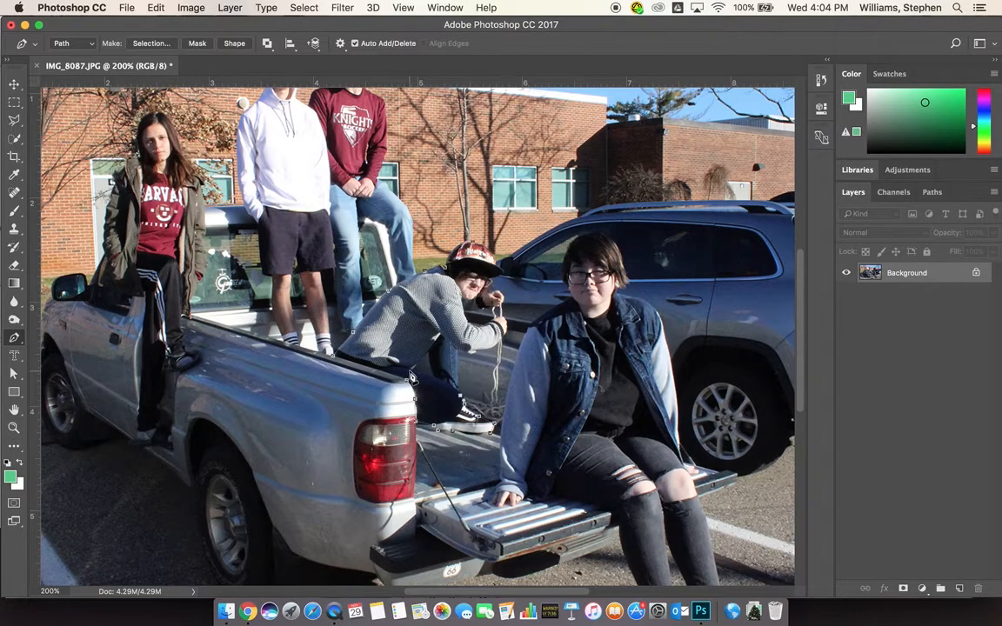
drag(405, 380, 382, 369)
Add a curved anchor near the boy's hands, extending the path along his arm toward the cap
click(439, 335)
drag(441, 341, 445, 330)
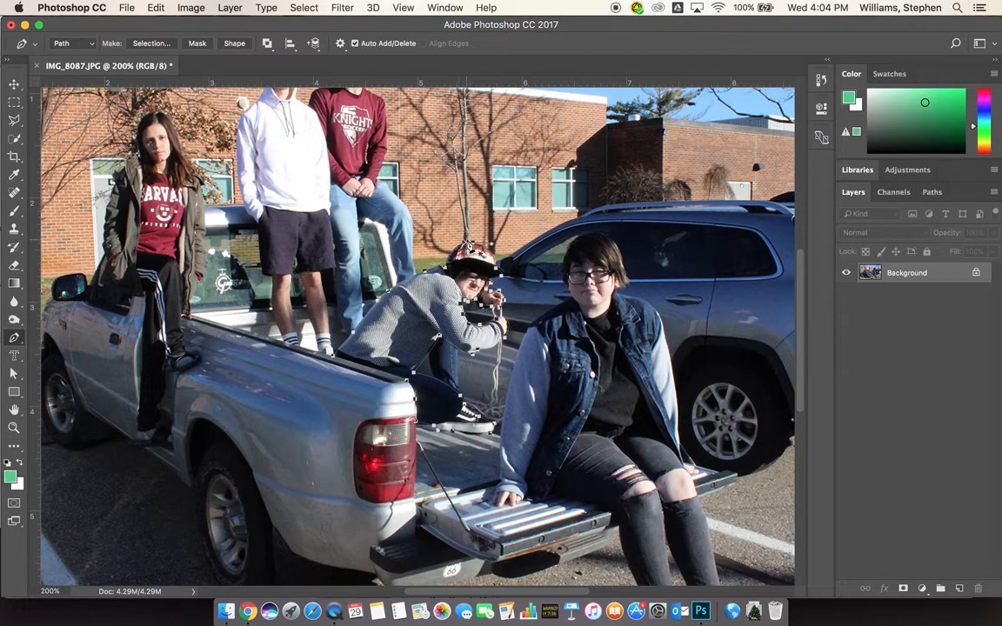
Save the Work Path in the Paths panel as a named path using the student's name
click(931, 193)
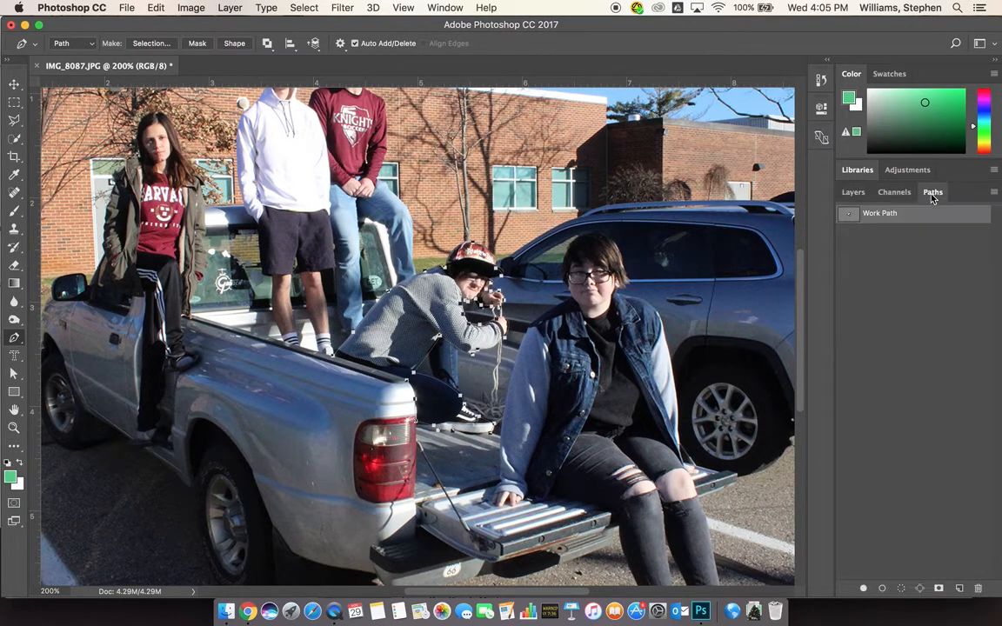
click(853, 192)
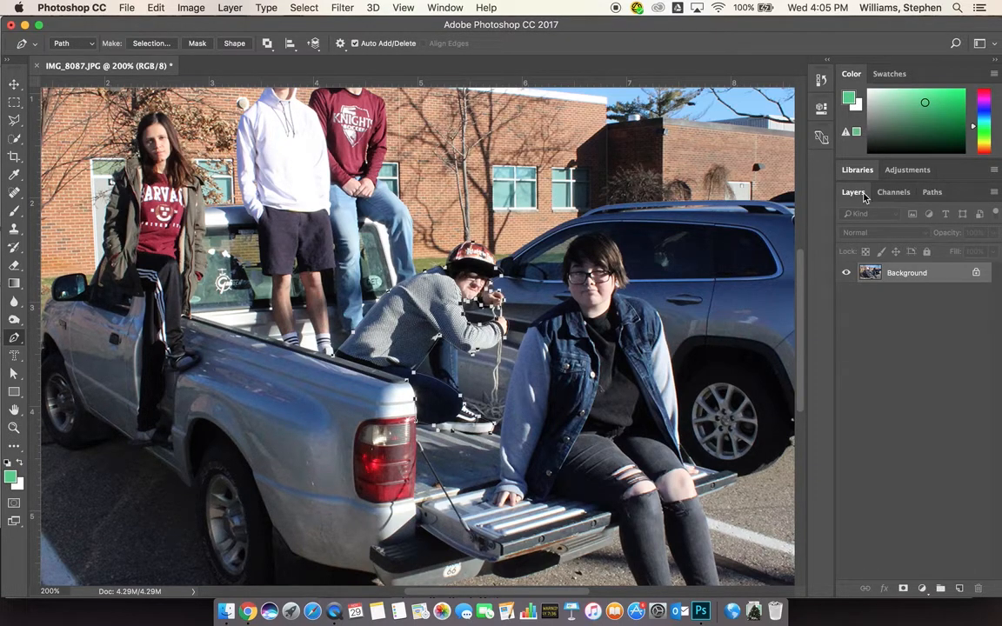
click(895, 193)
click(933, 193)
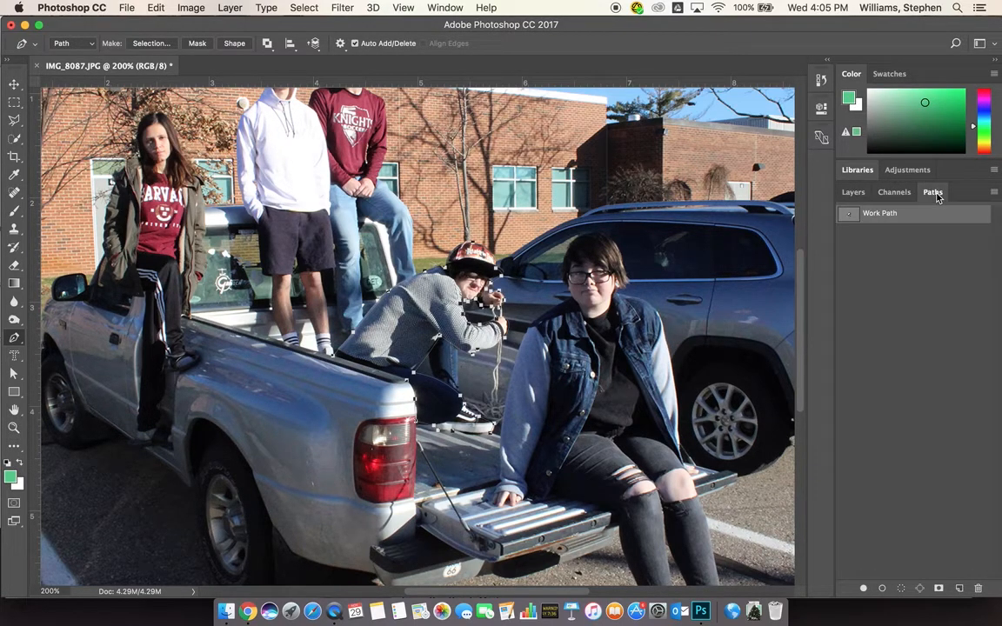
double_click(878, 214)
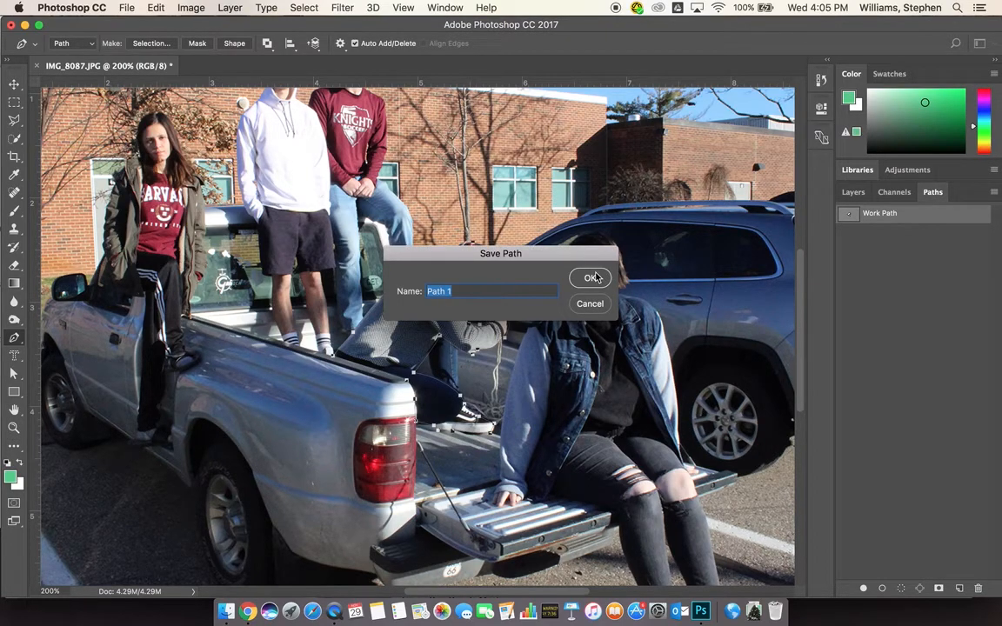
text(alexis)
key(Return)
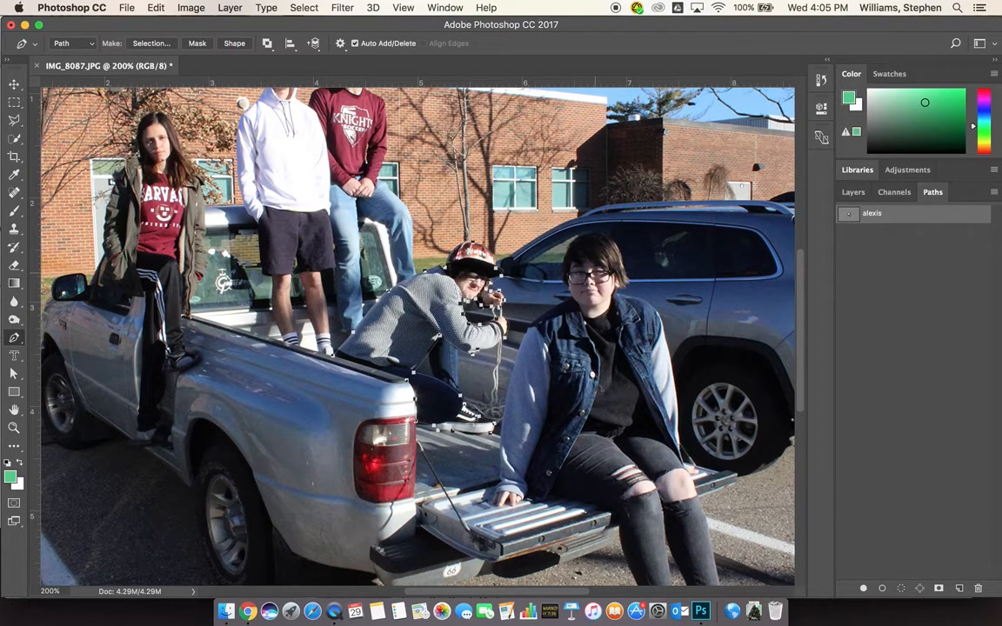
click(908, 266)
click(888, 221)
Deselect the saved path, then start saving the photo as JPEG and cancel the JPEG Options
click(901, 265)
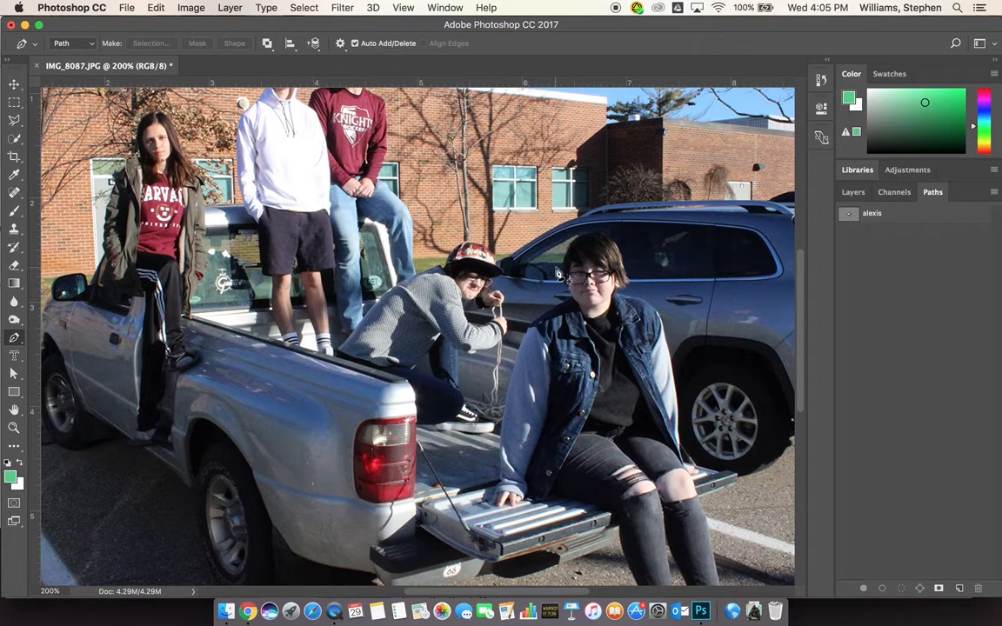
click(127, 8)
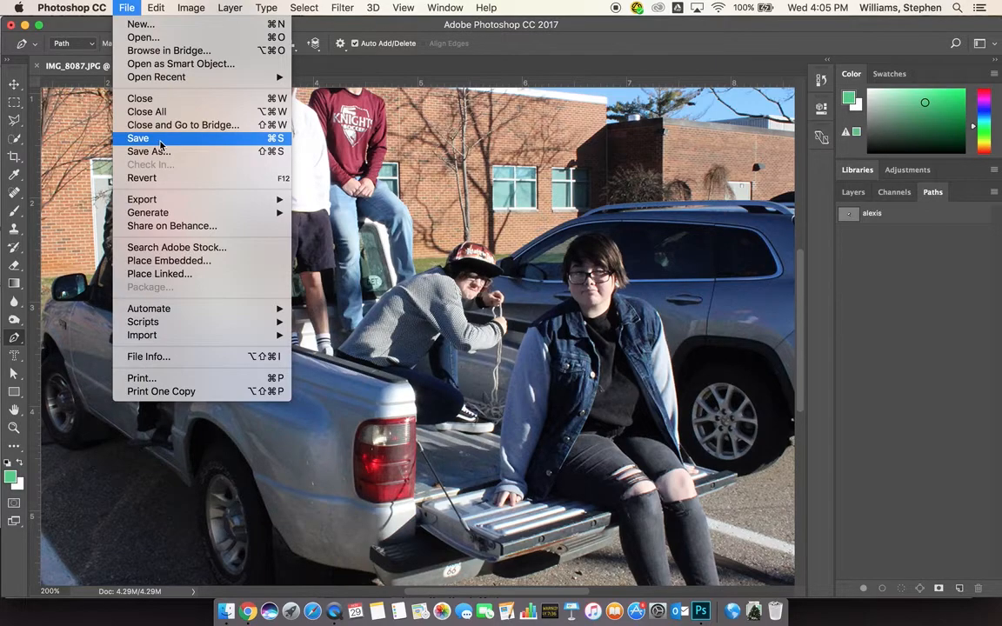
click(160, 141)
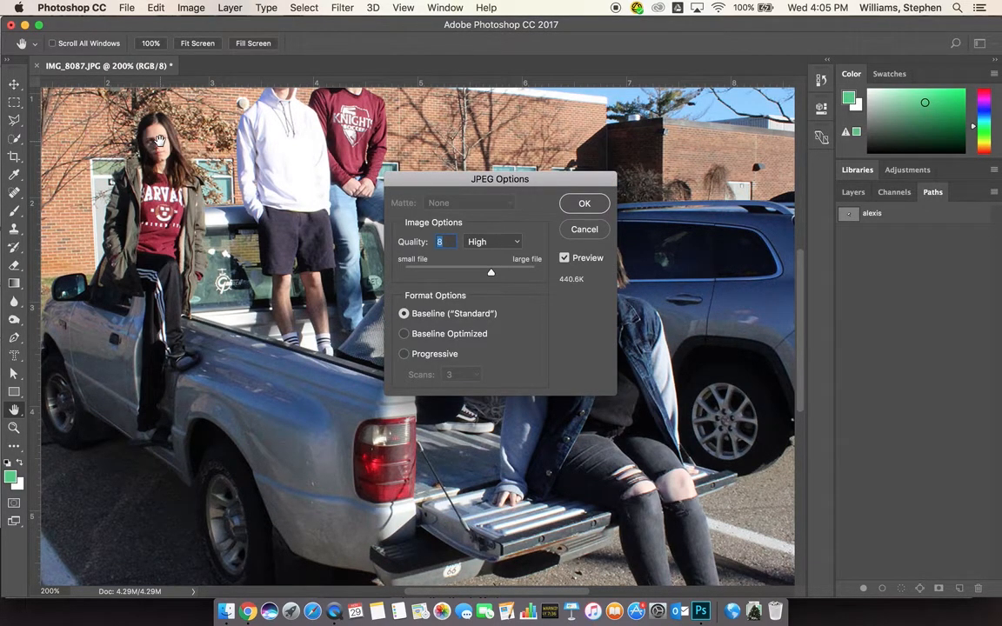
click(584, 203)
Save the photo in Photoshop format as peoplemask1_williams_112912.psd
click(126, 7)
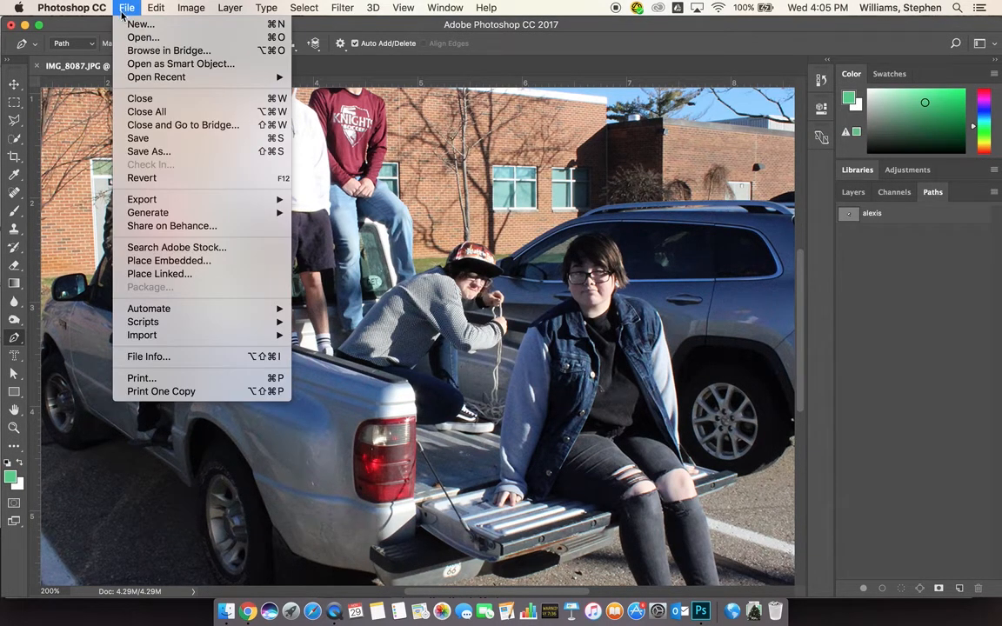
click(151, 152)
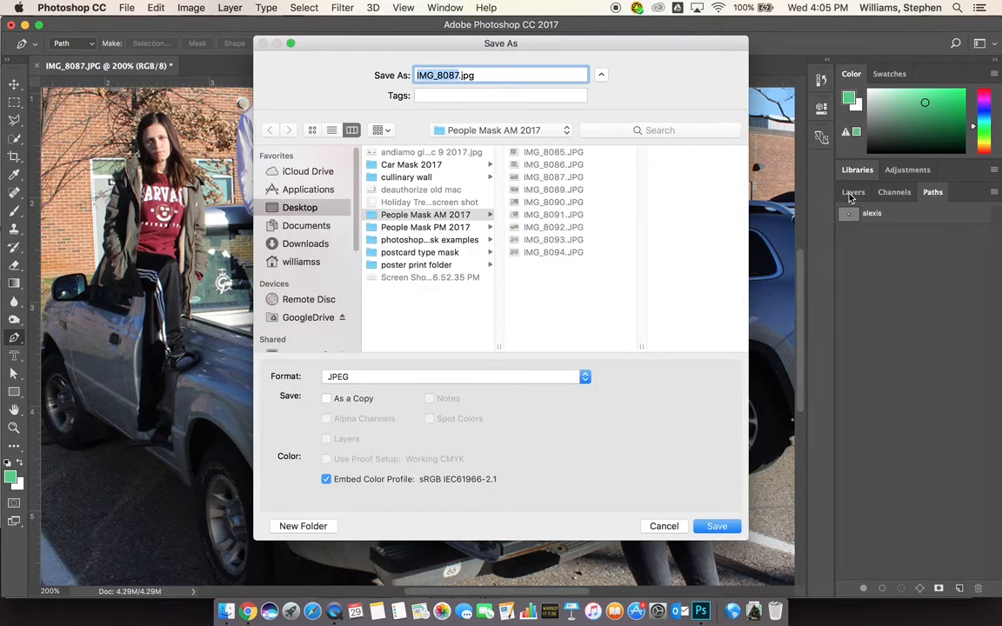
click(585, 376)
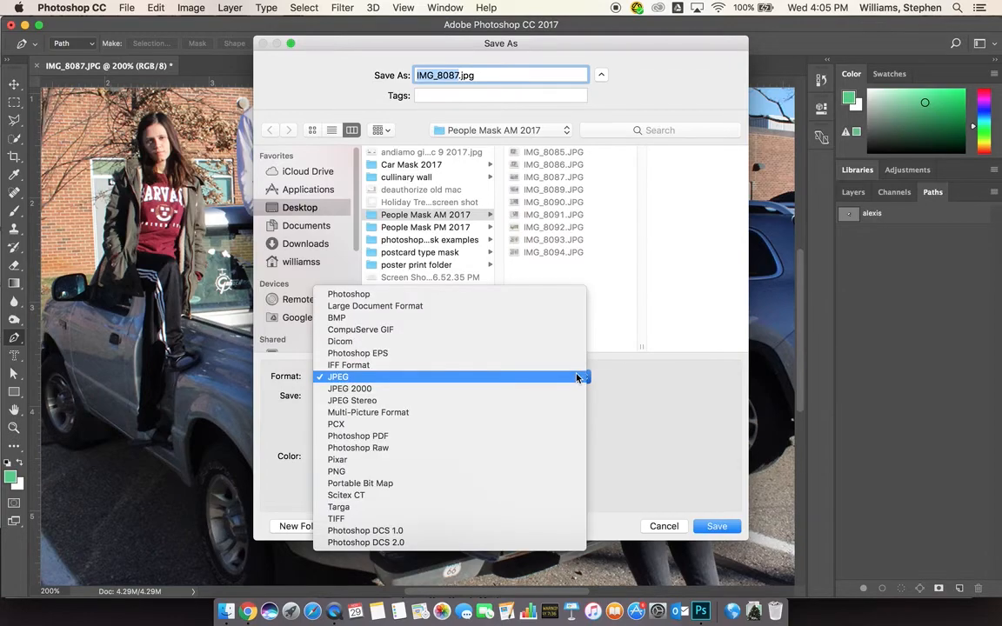
click(438, 298)
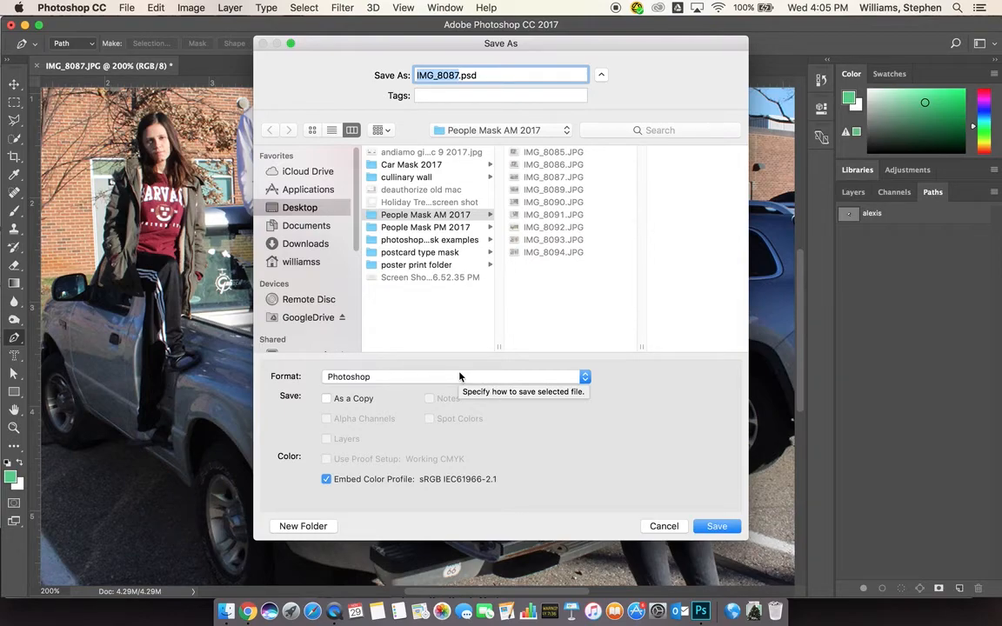
text(peop)
text(lemas)
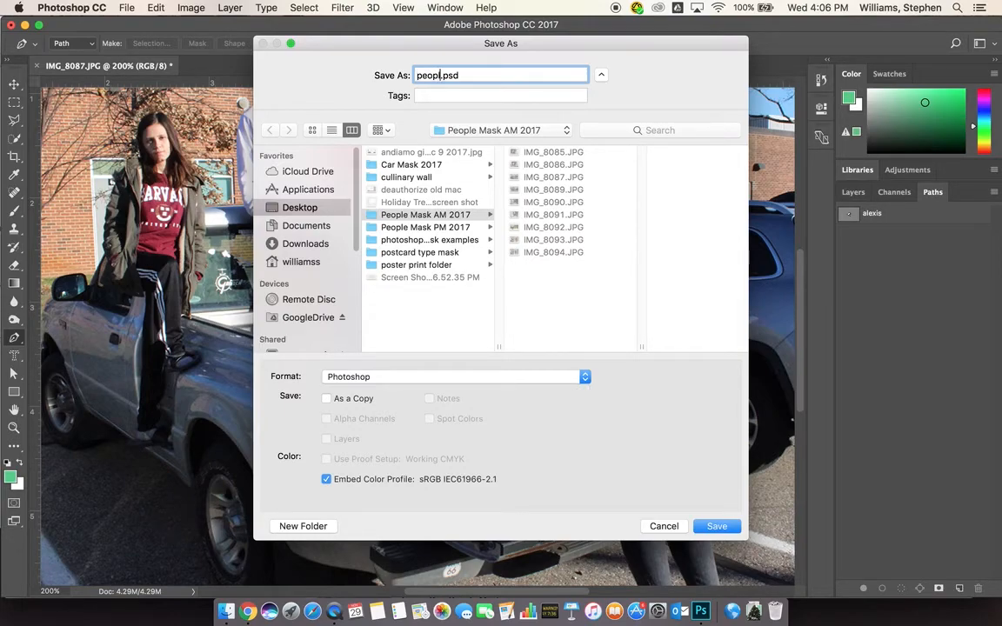
text(k1_williams)
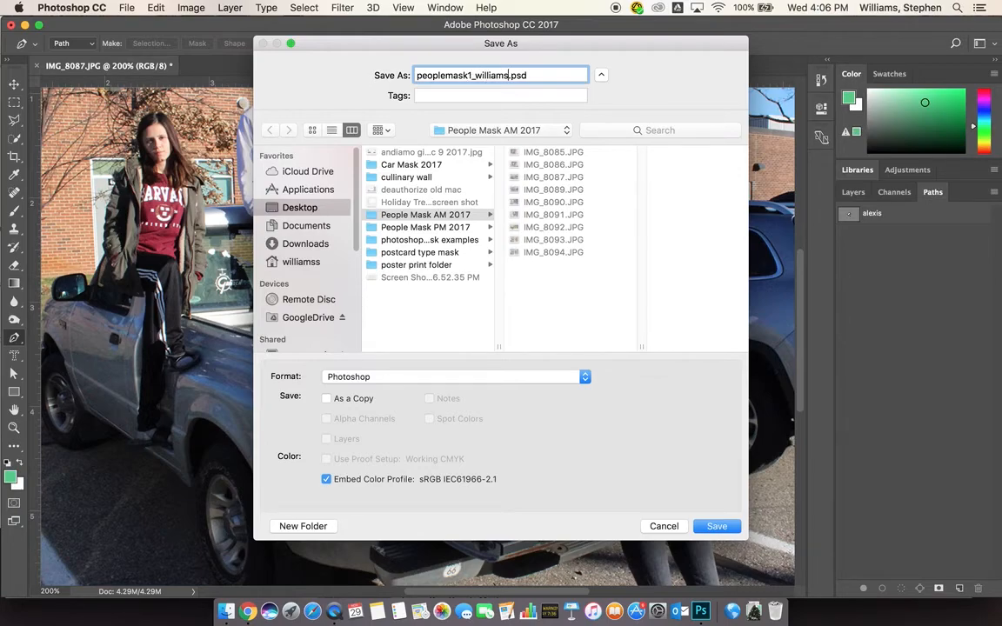
text(_112912)
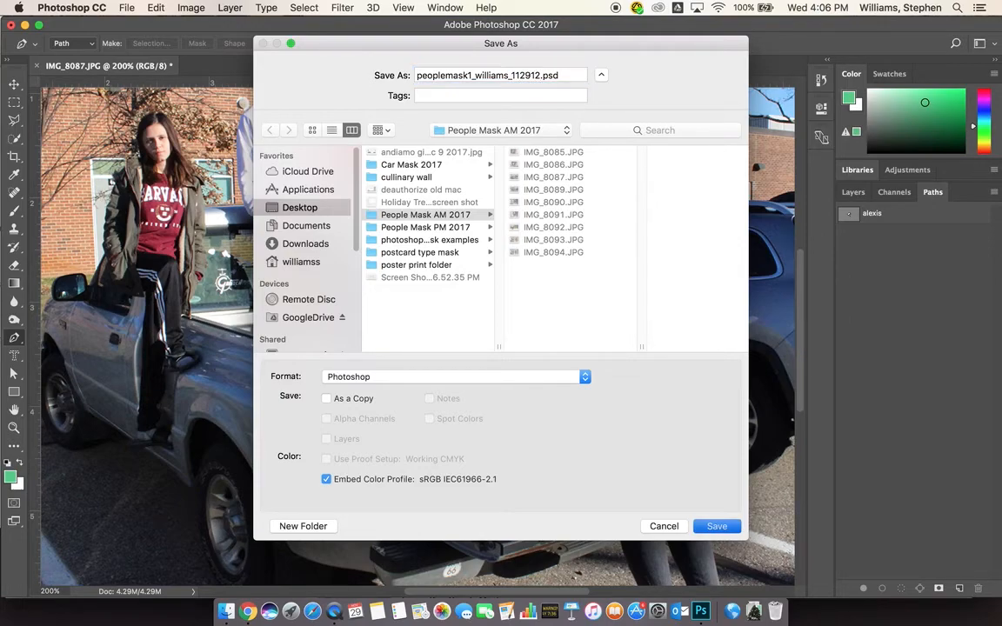
key(Return)
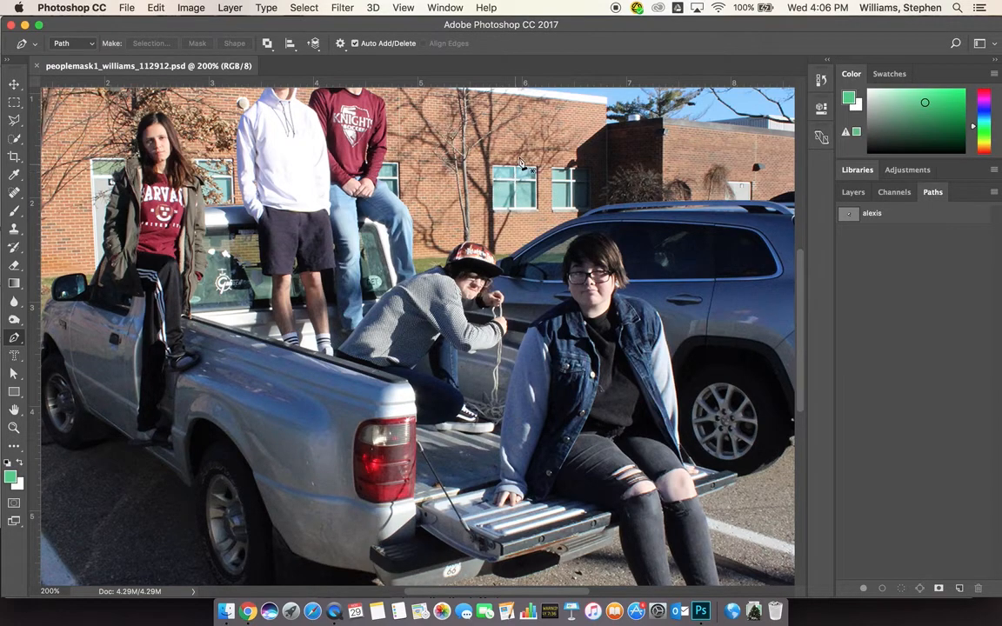
key(super+Tab)
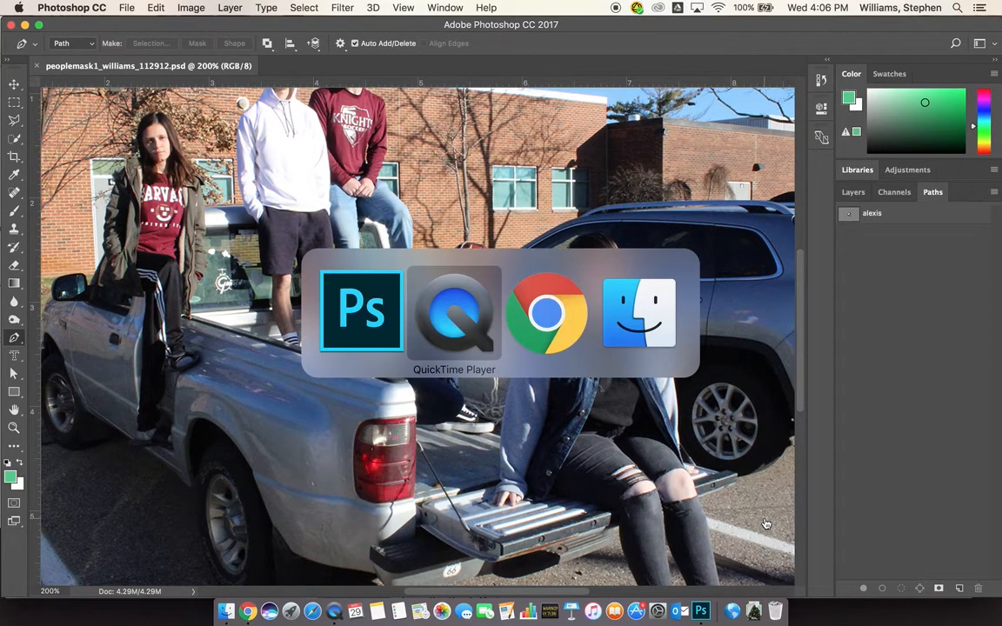
key(super+Tab)
key(super+Tab)
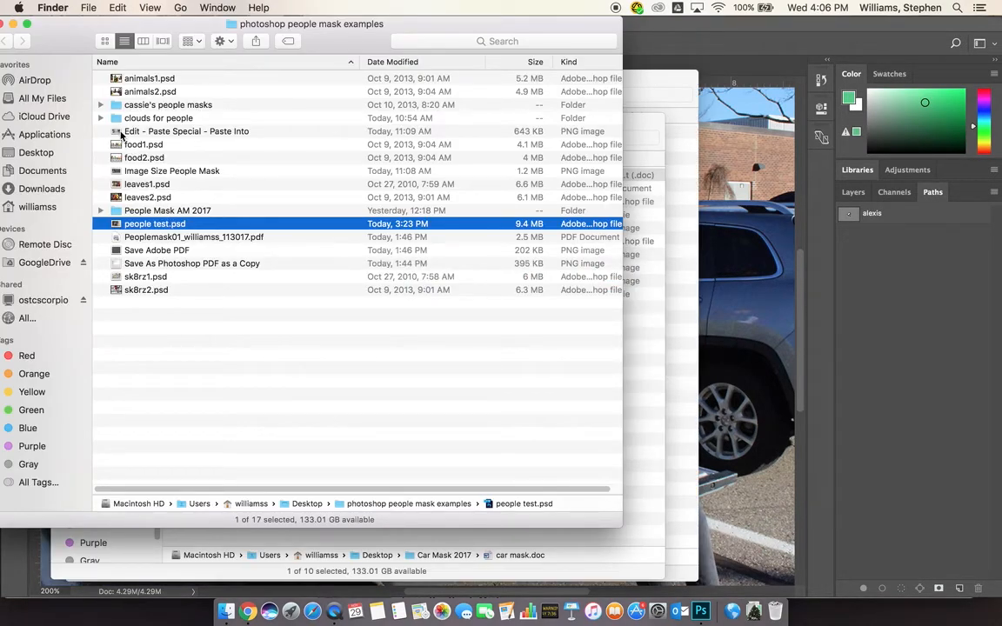
Open the clouds for people folder and browse its cloud images in Cover Flow
click(115, 120)
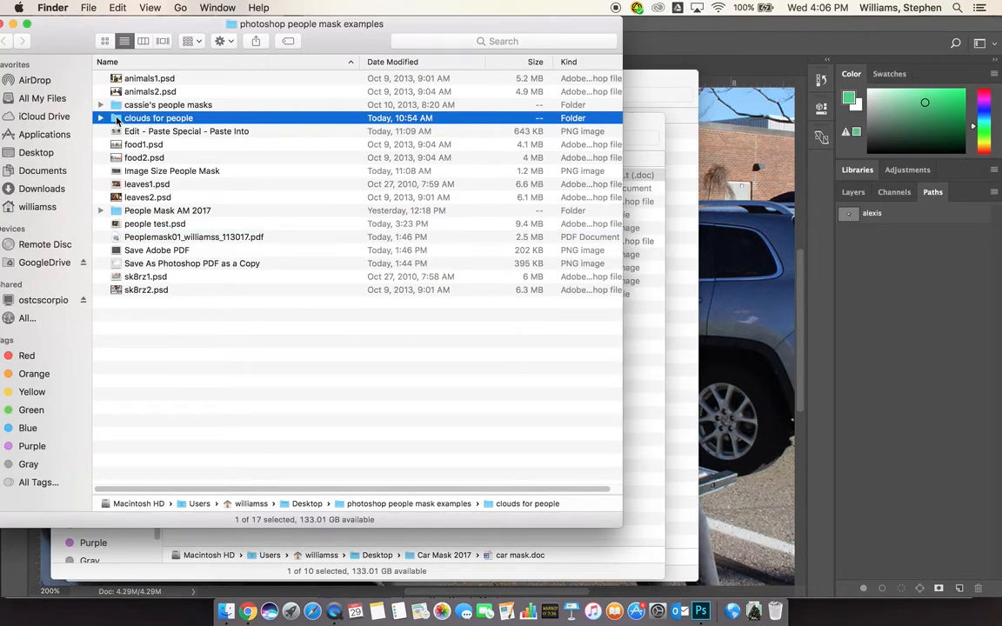
double_click(117, 119)
click(120, 117)
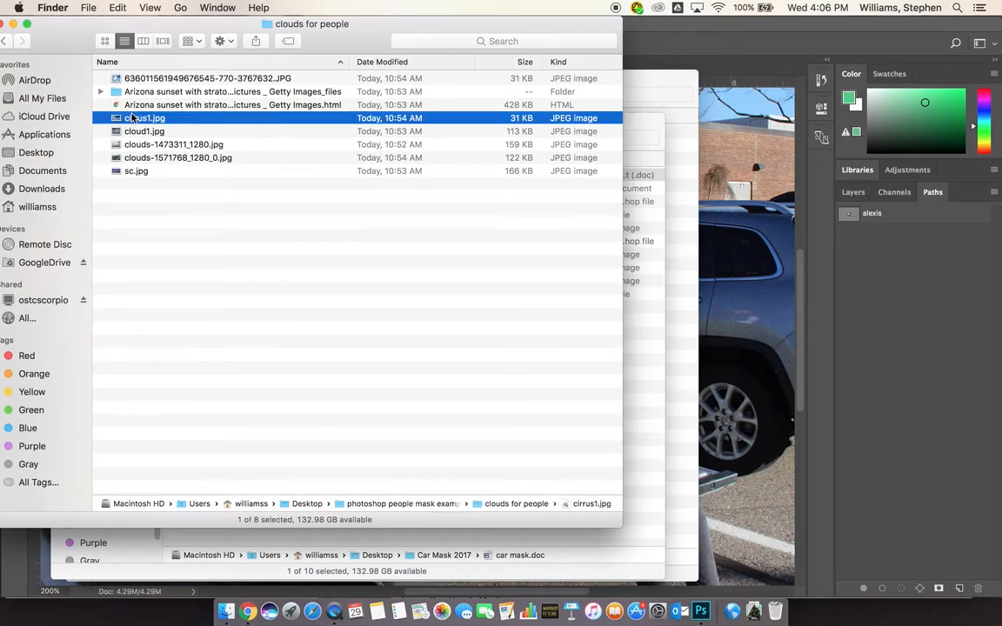
click(161, 42)
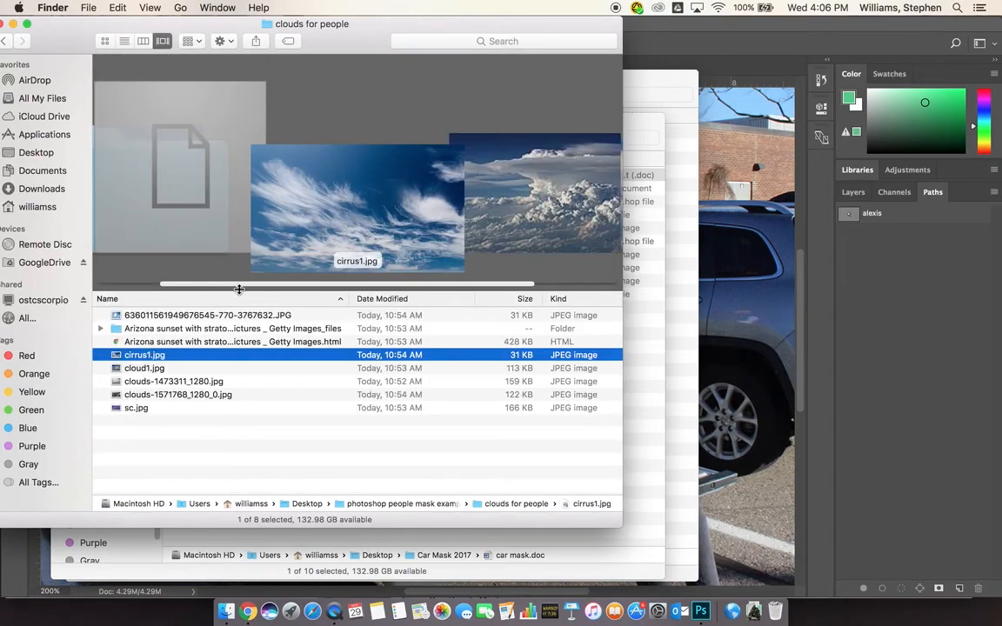
click(166, 370)
click(166, 381)
click(167, 394)
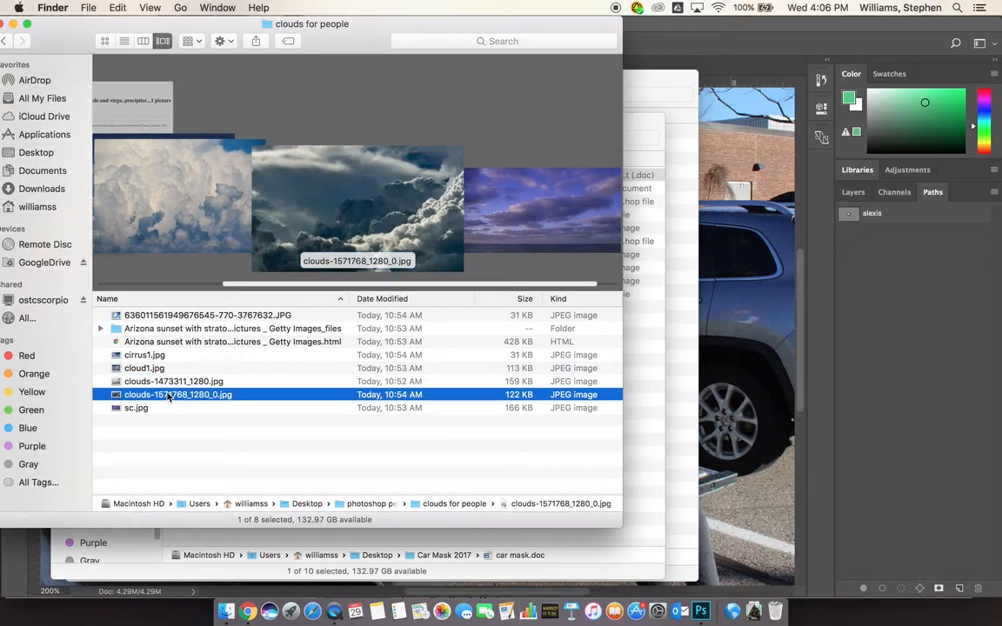
double_click(169, 395)
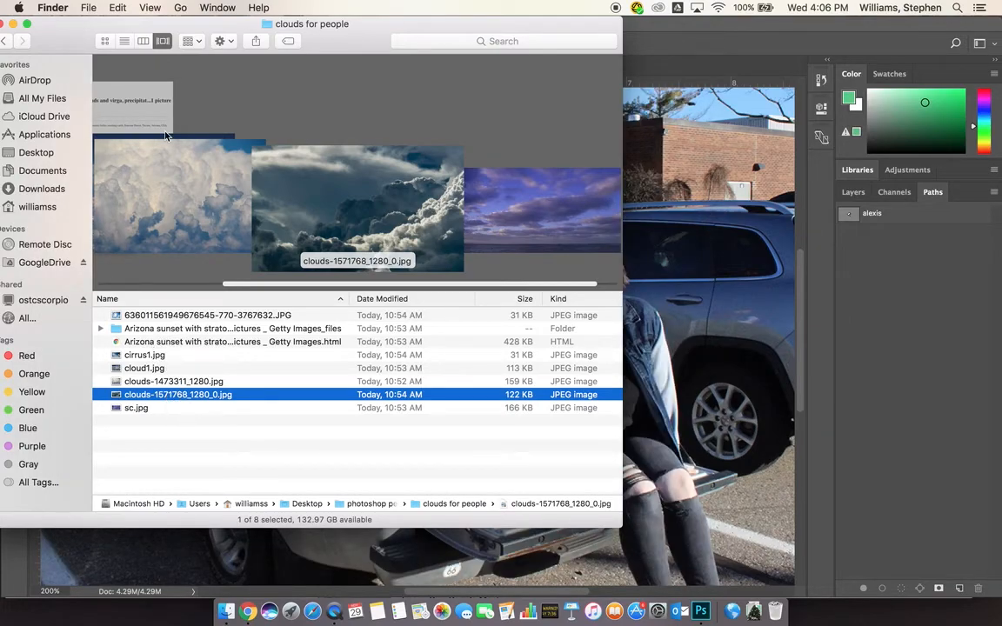
Close the clouds for people, Car Mask 2017 and Students Finder windows
drag(67, 29, 135, 44)
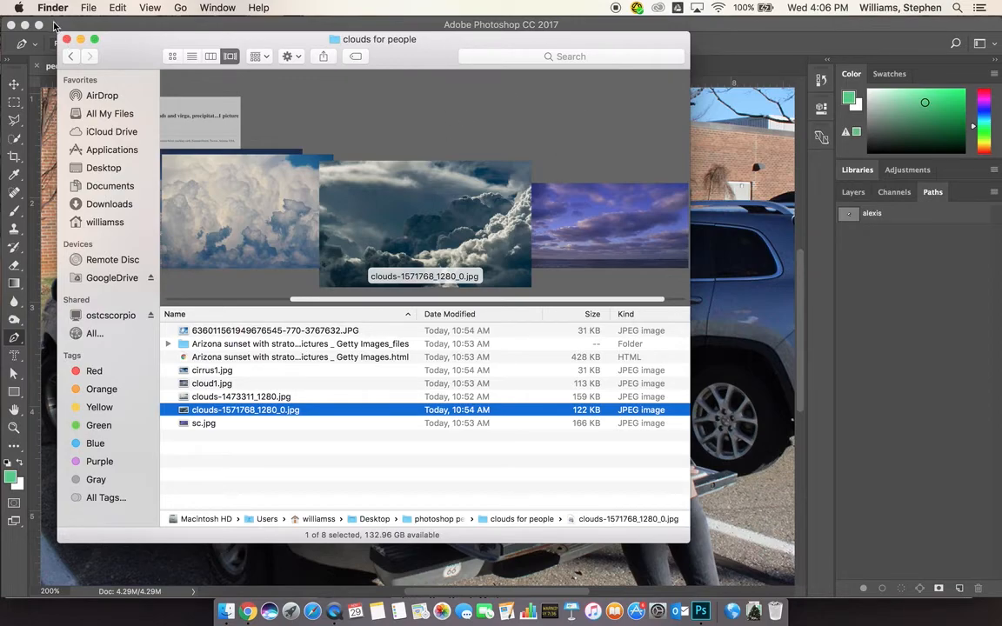
click(67, 40)
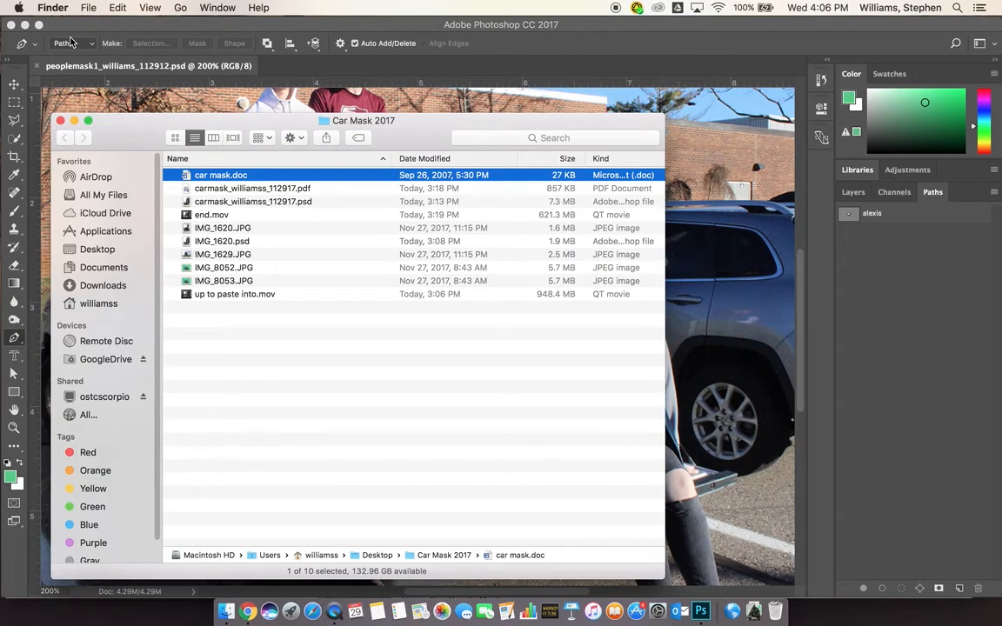
click(60, 121)
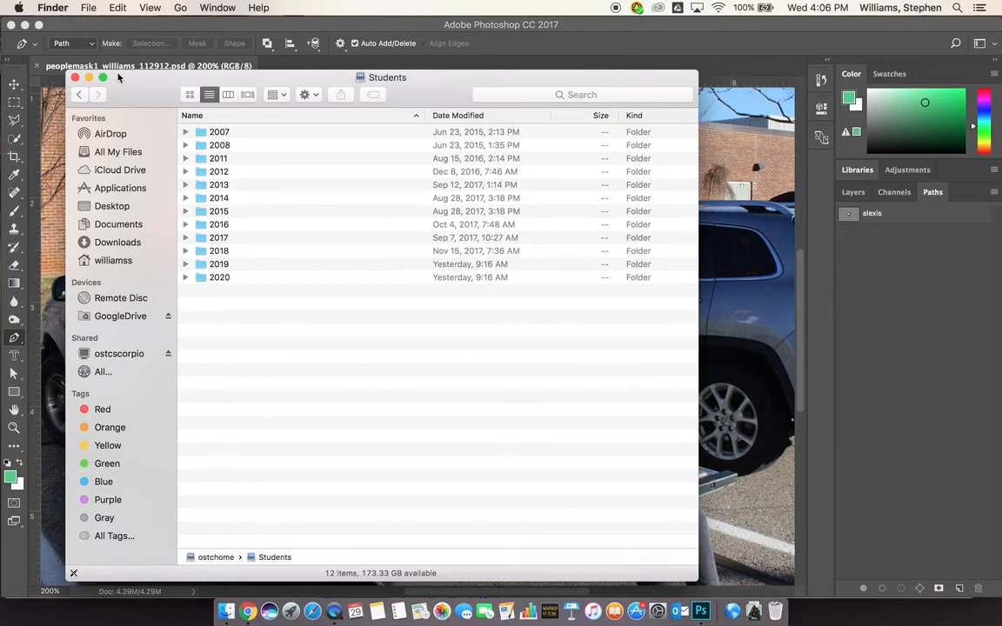
click(75, 77)
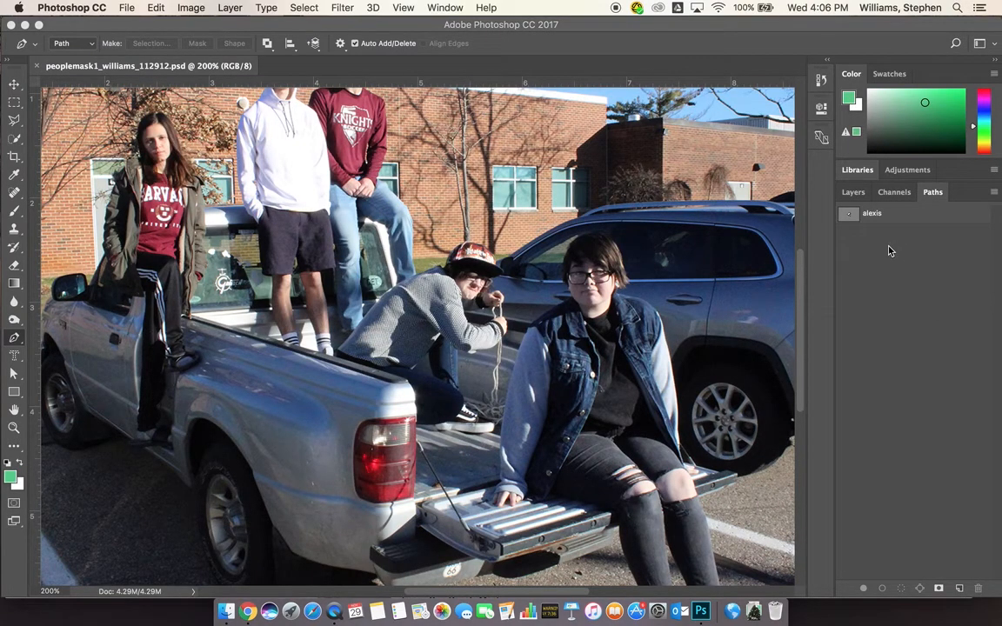
Convert the saved path around the crouching boy into an active selection with Make Selection
super+click(850, 217)
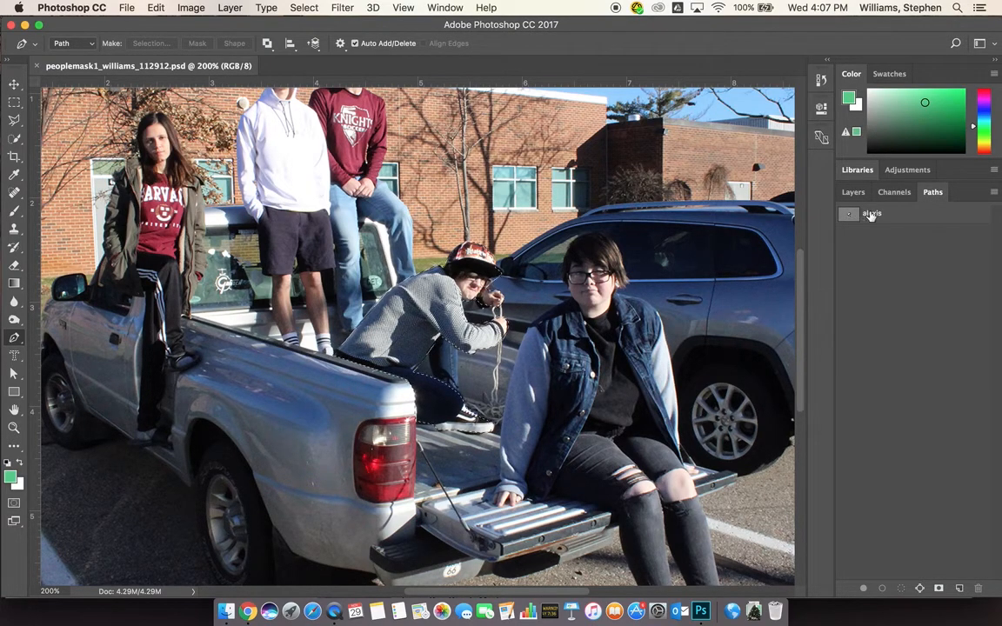
key(super+d)
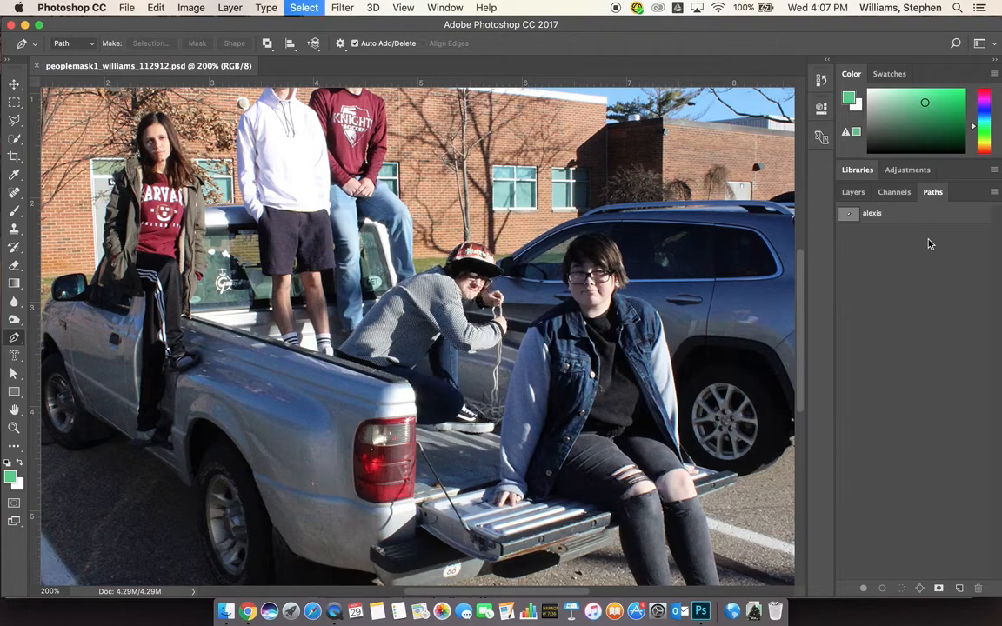
click(994, 192)
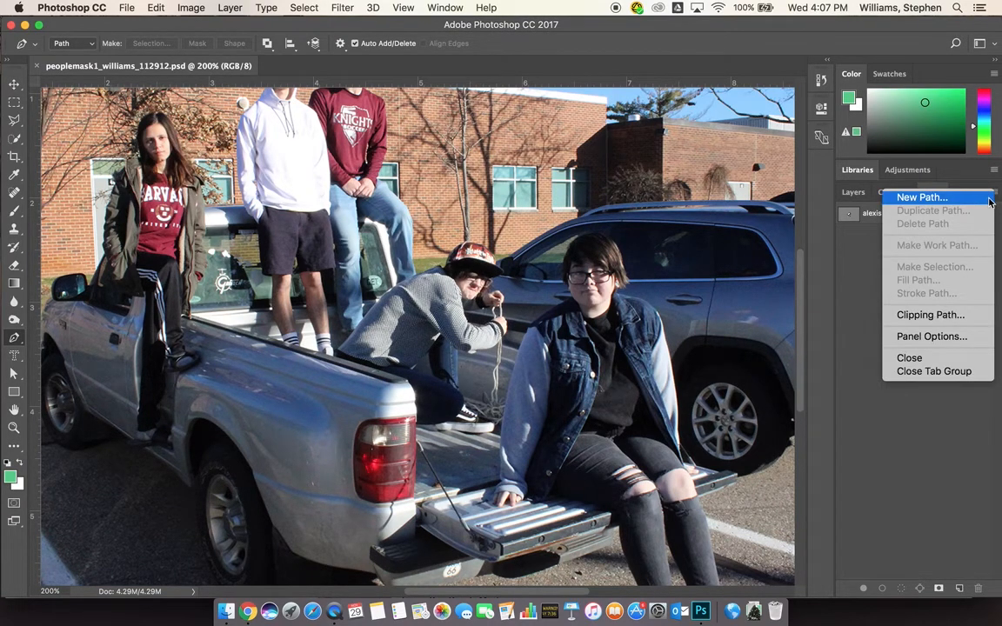
click(852, 337)
click(876, 214)
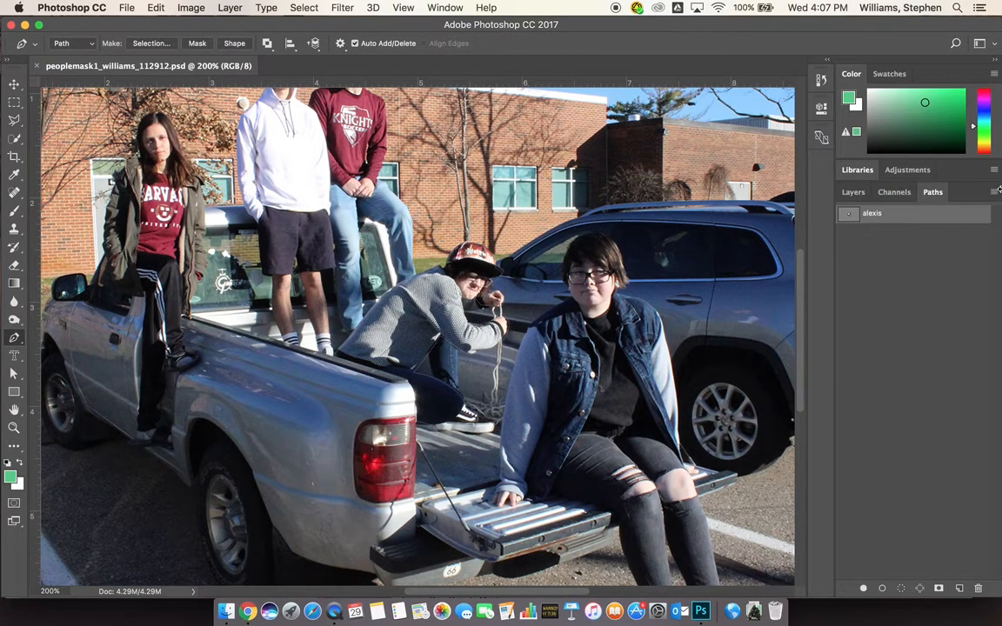
click(995, 194)
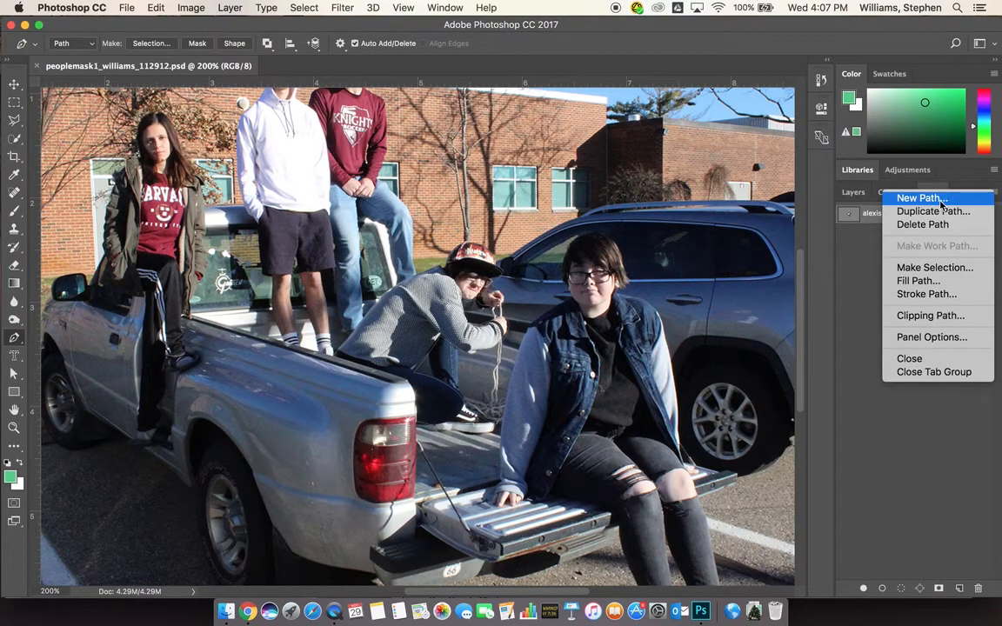
click(934, 267)
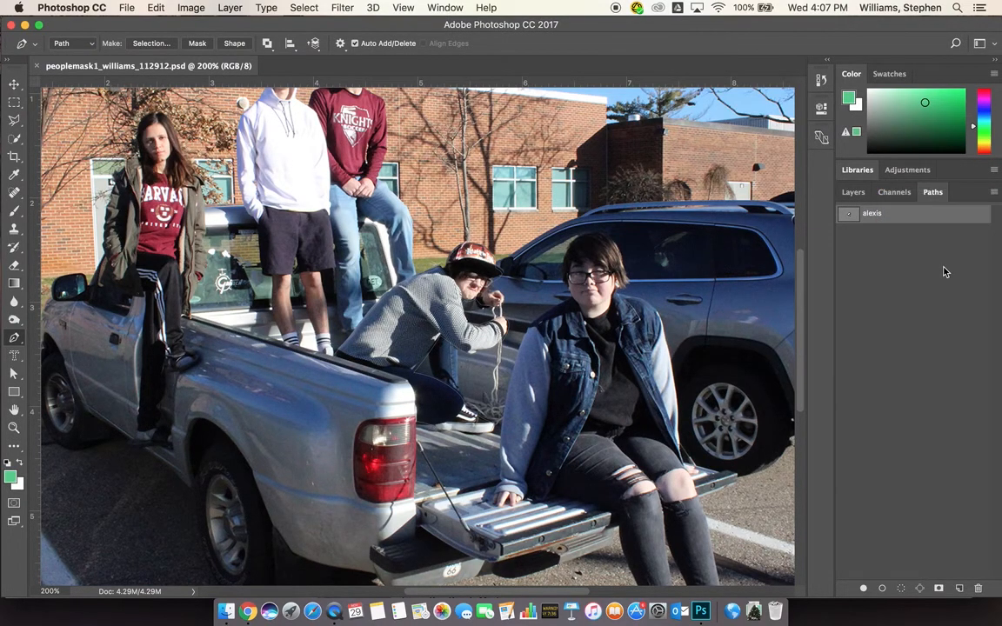
click(576, 225)
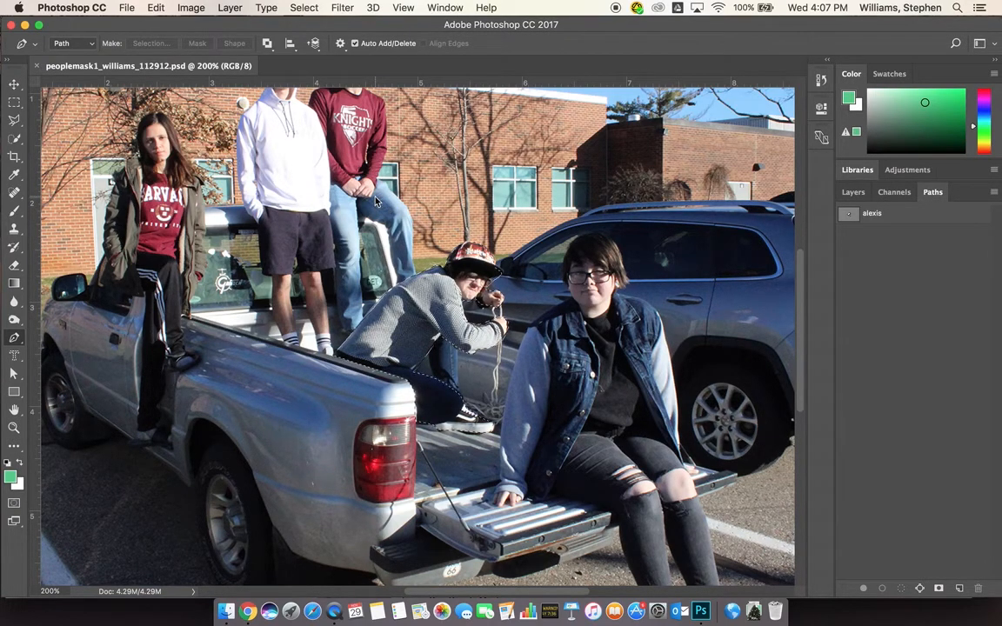
key(super+o)
Open cirrus1.jpg from Desktop > mask examples > clouds for people
click(403, 122)
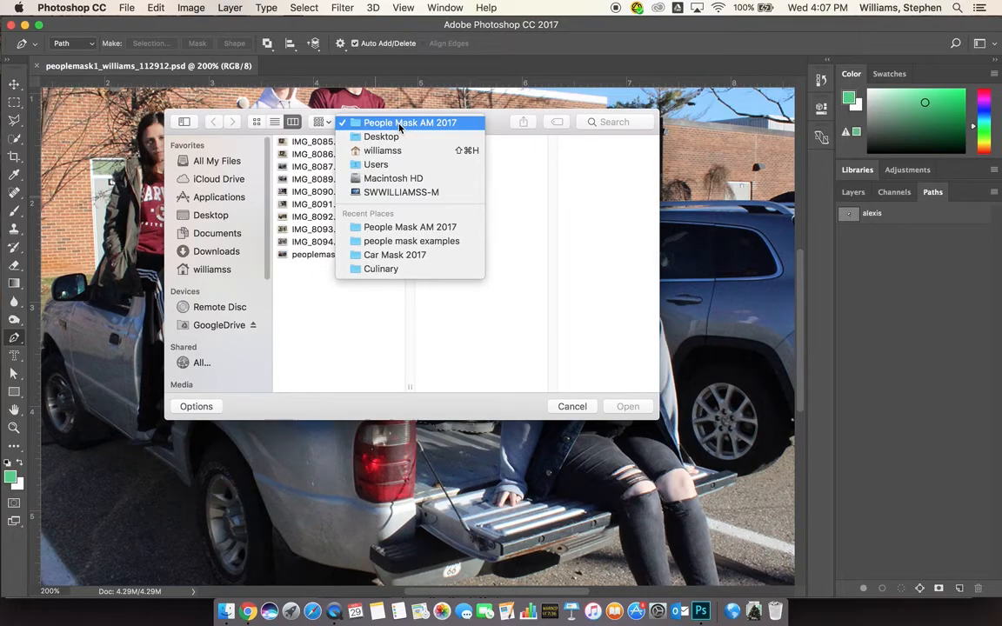
click(402, 244)
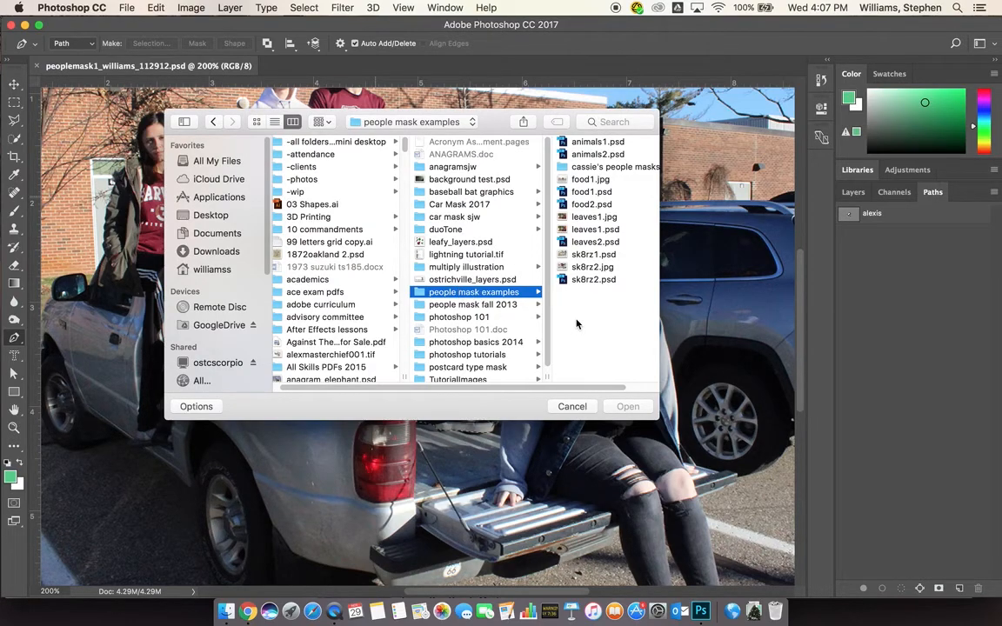
click(209, 217)
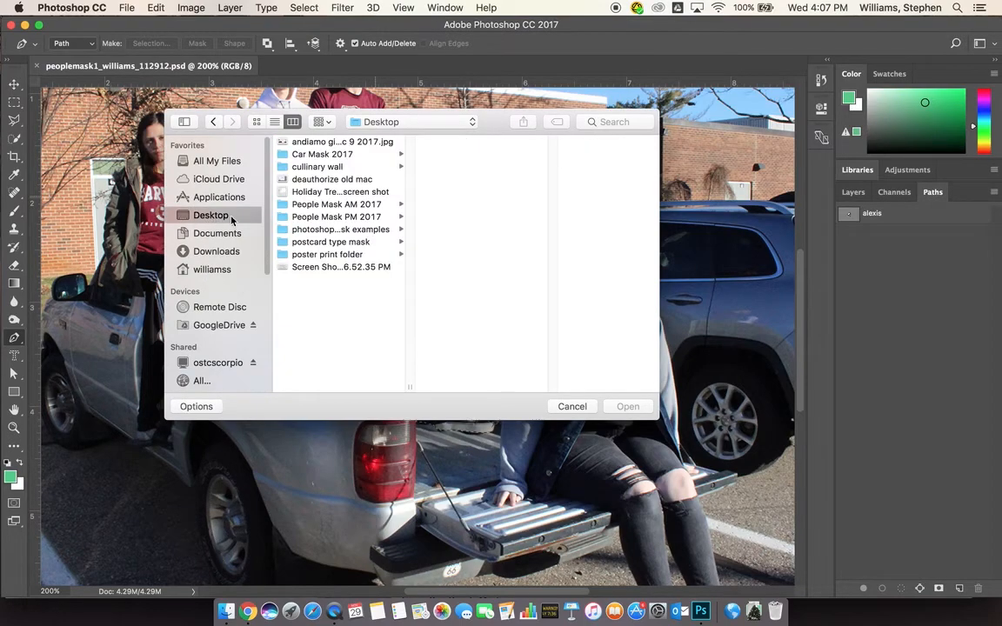
click(339, 229)
click(442, 181)
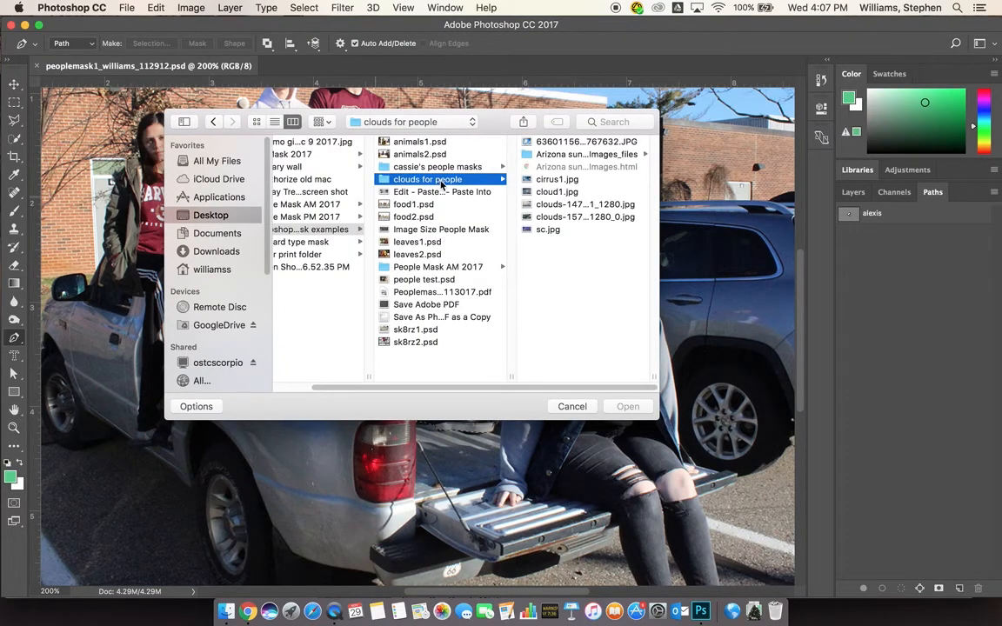
double_click(532, 180)
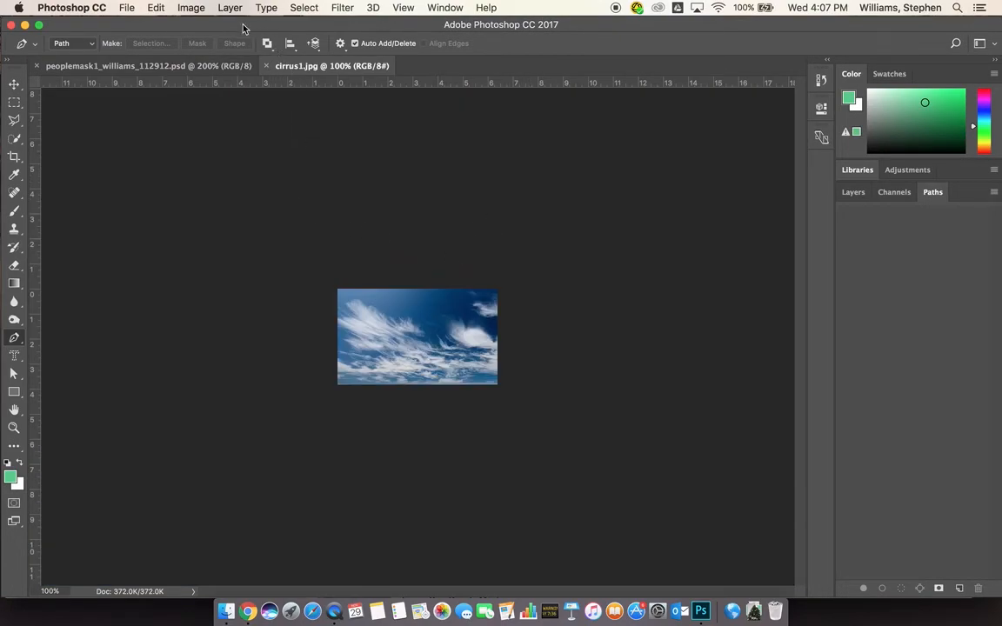
Resample cirrus1.jpg to 150 pixels/inch in the Image Size dialog
click(195, 11)
click(231, 115)
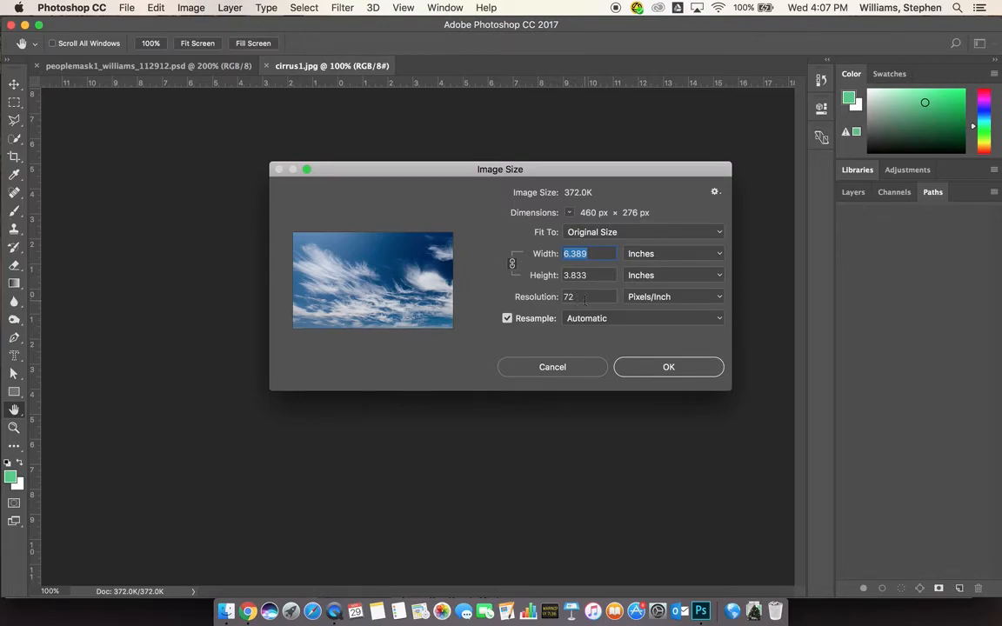
double_click(578, 297)
text(150)
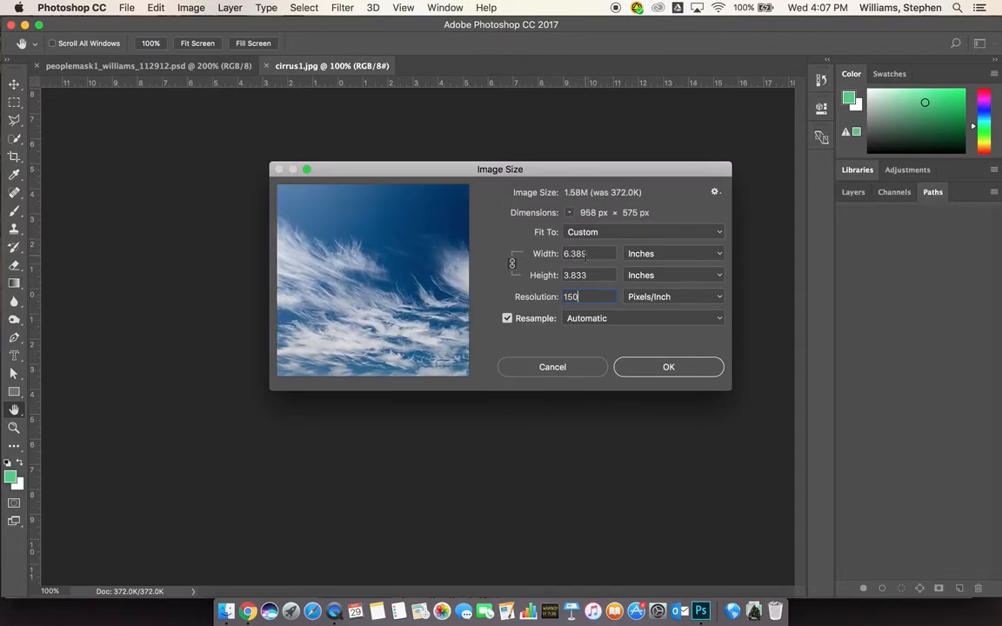
click(663, 367)
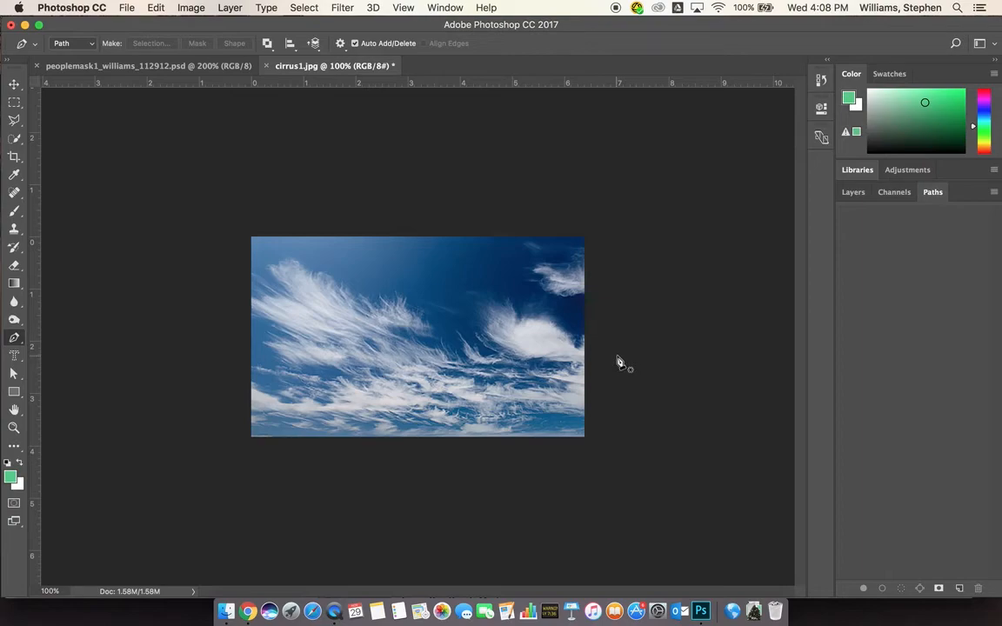
Copy the entire cloud image and return to the peoplemask1 group photo
key(super+a)
key(super+c)
click(148, 65)
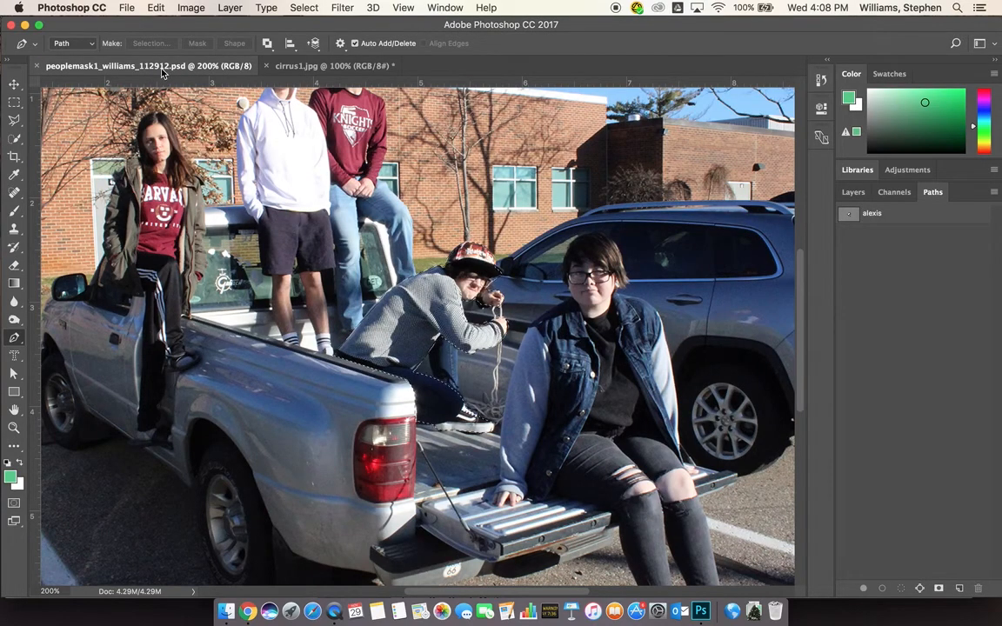
Paste Into the clouds inside the student's silhouette selection and select the new Layer 1
click(158, 8)
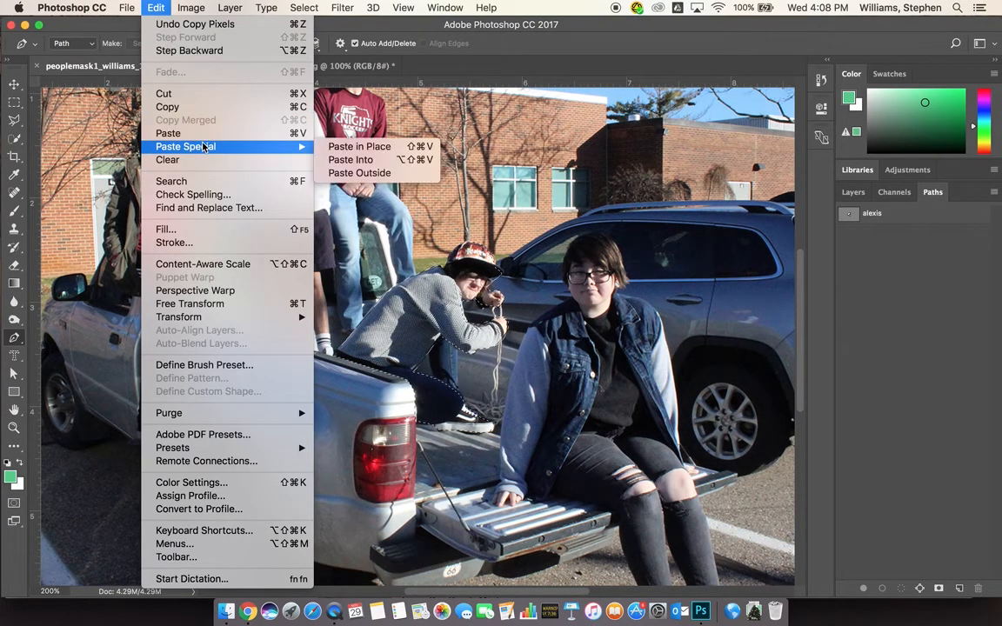
mouse_move(302, 154)
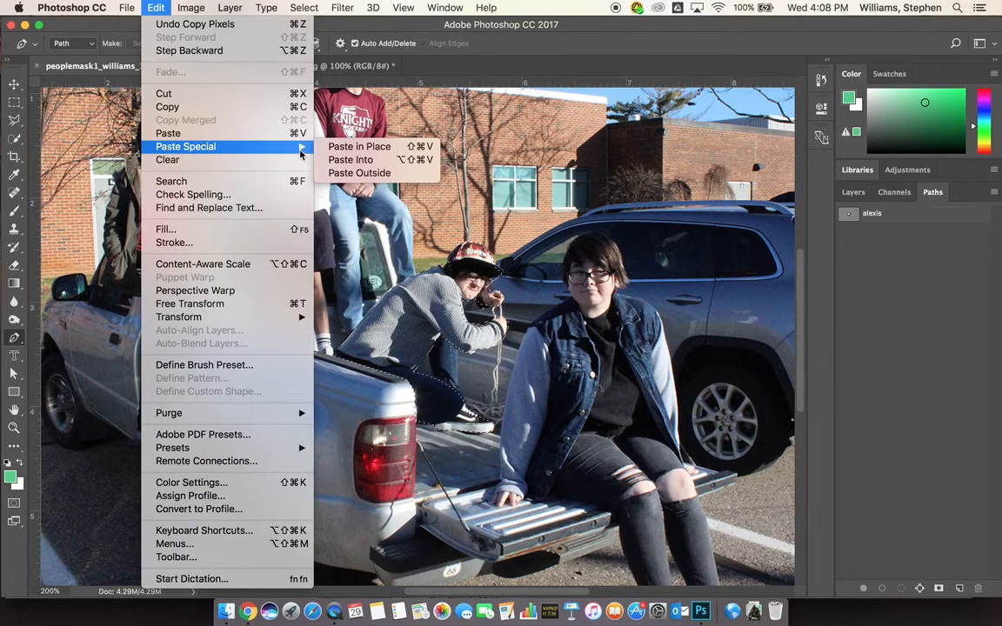
click(352, 160)
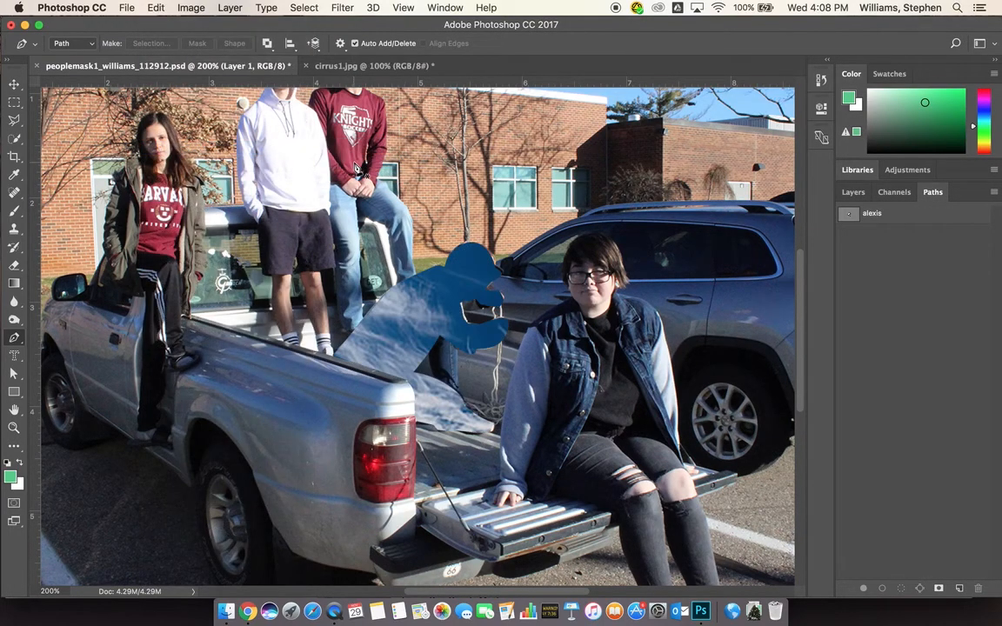
click(854, 195)
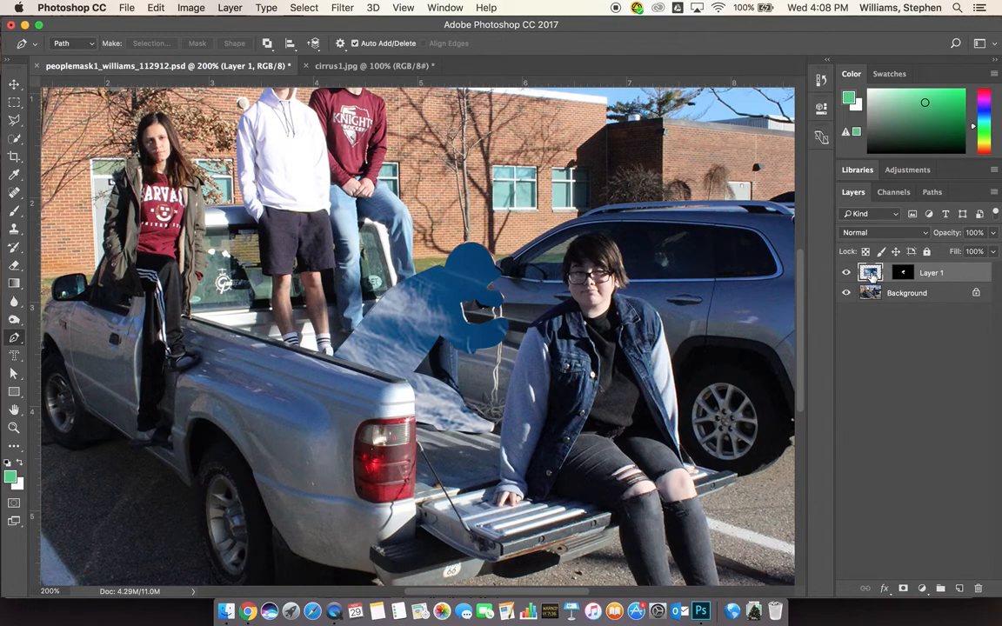
click(903, 296)
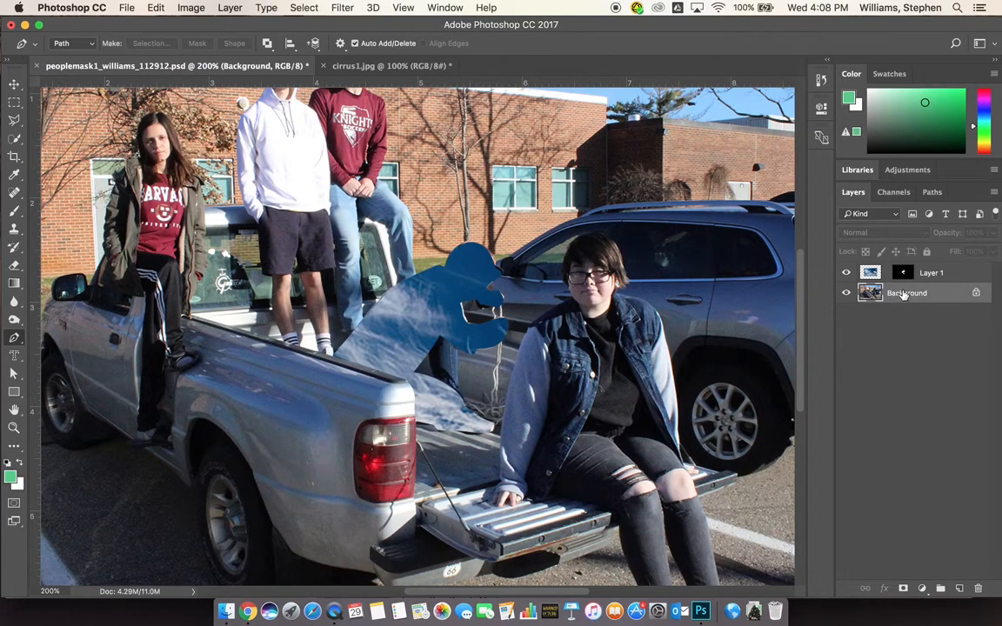
click(870, 273)
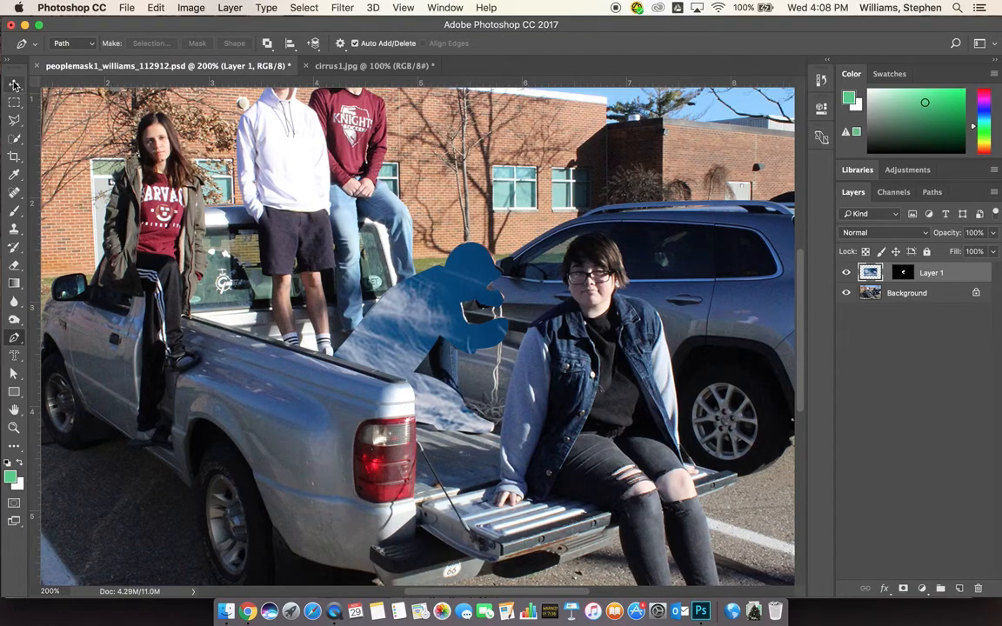
Move the clouds up and right inside the silhouette, then unlink Layer 1's mask
key(v)
drag(424, 335, 502, 311)
drag(439, 313, 443, 313)
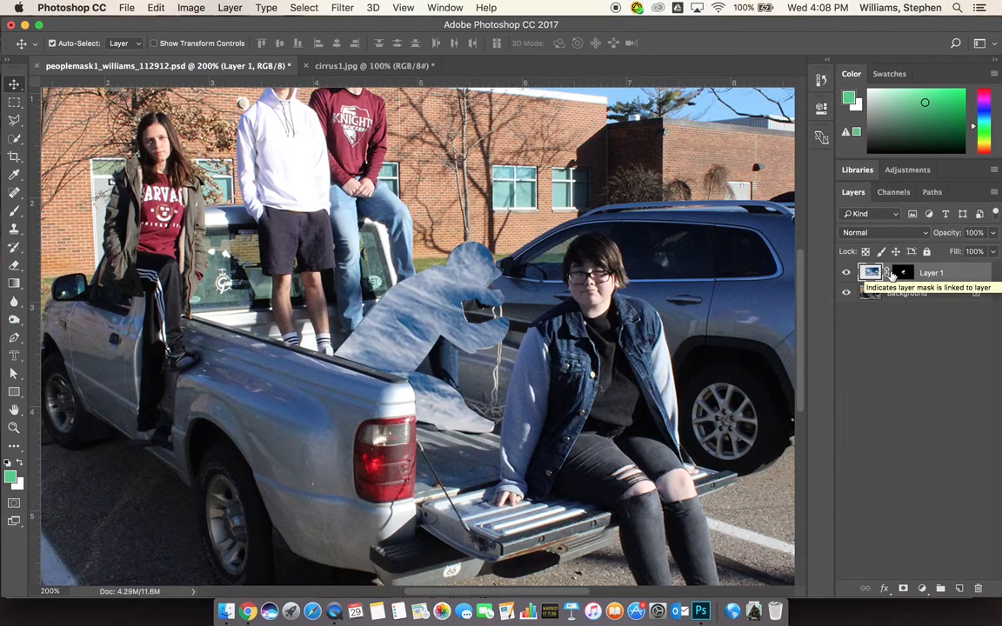
click(889, 273)
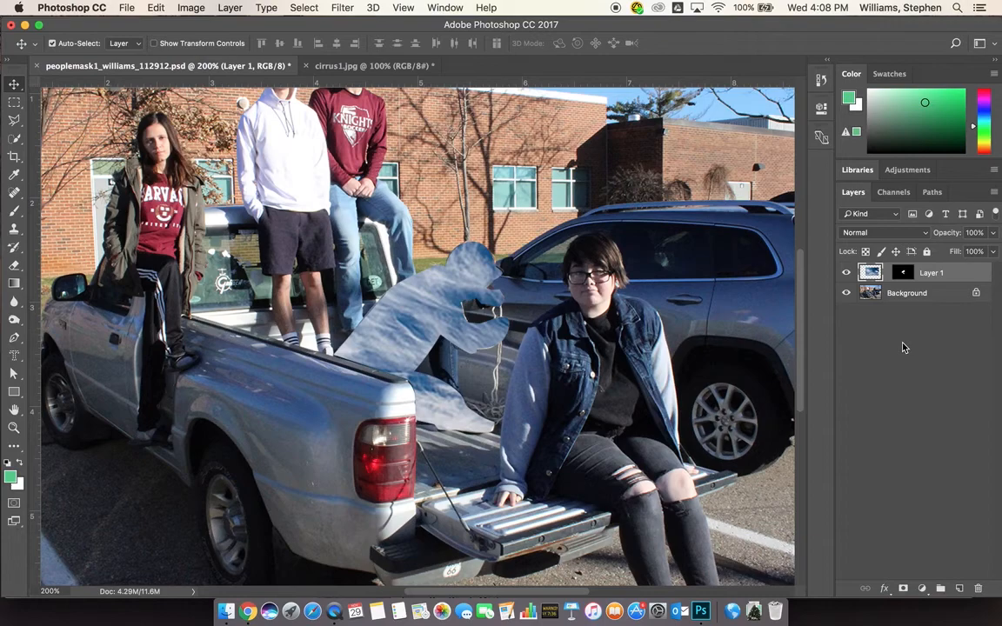
Target Layer 1's mask, pick the Brush tool, and fit the whole photo on screen
click(903, 274)
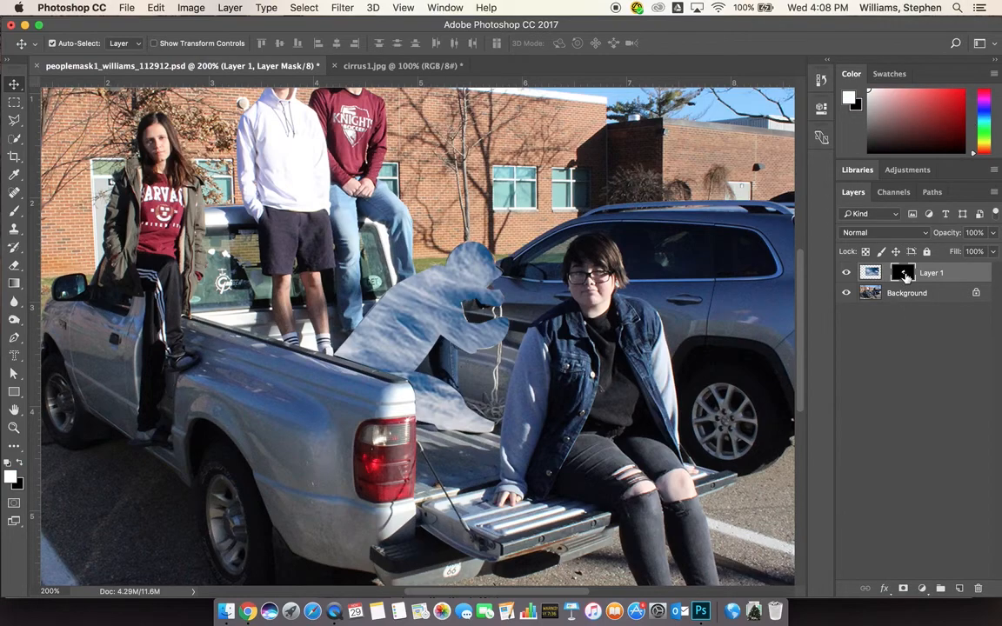
click(872, 273)
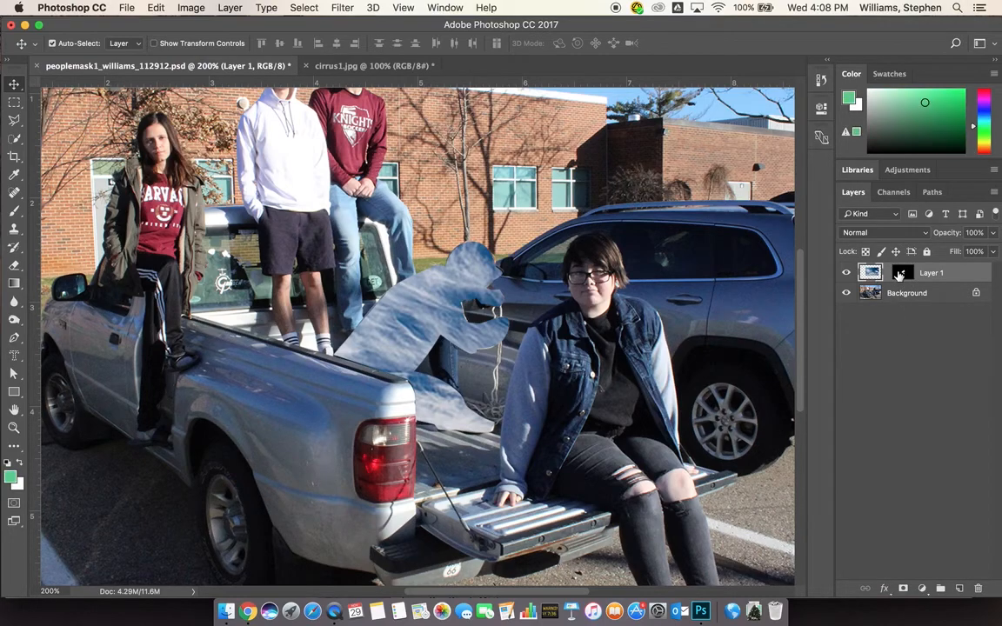
click(907, 275)
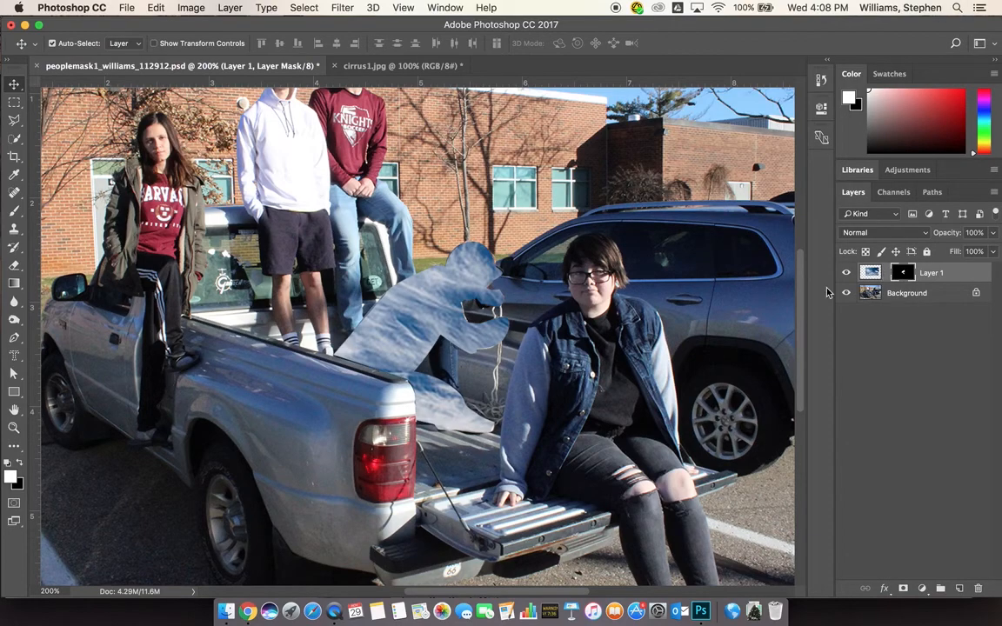
click(15, 212)
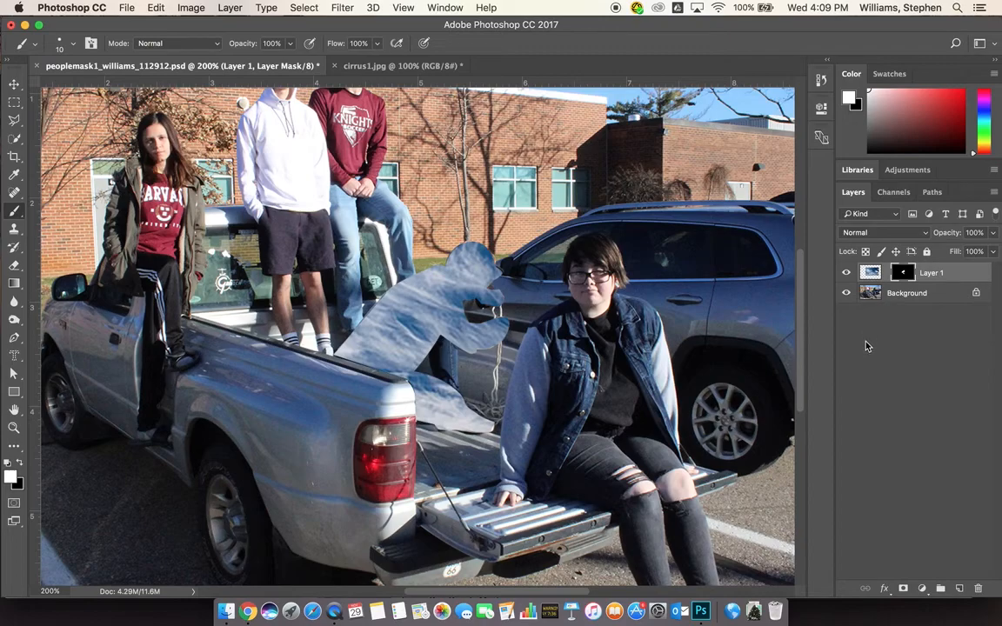
key(super+0)
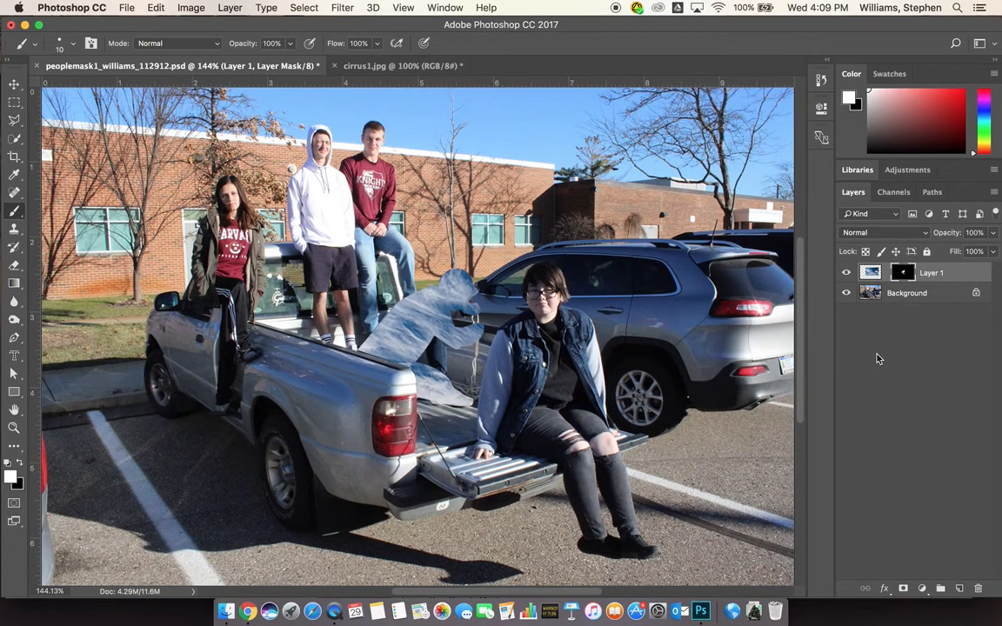
click(14, 356)
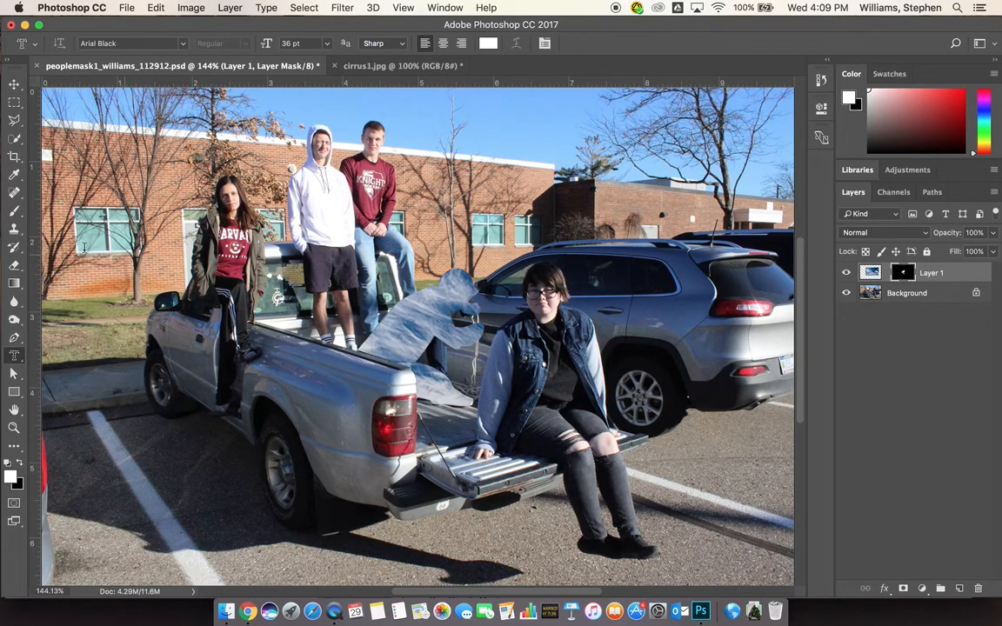
Switch the type tool to the Horizontal Type Mask option
click(54, 341)
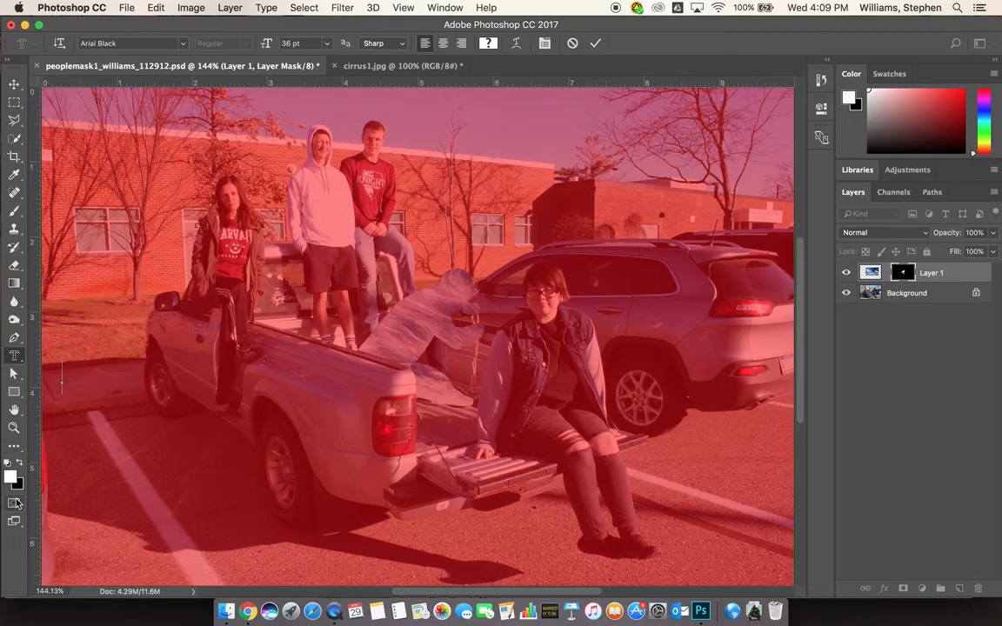
click(894, 192)
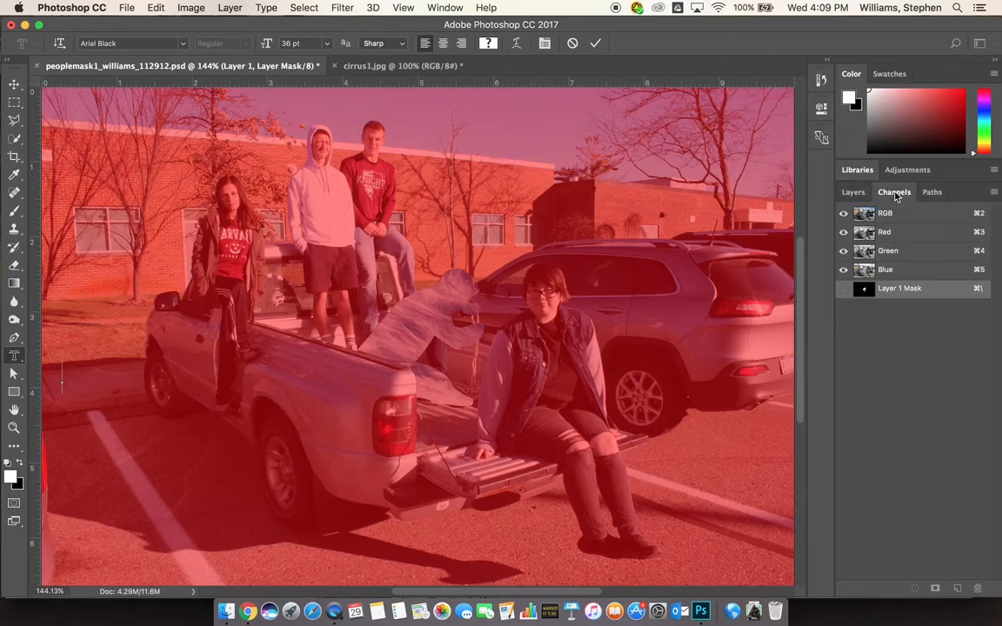
click(881, 215)
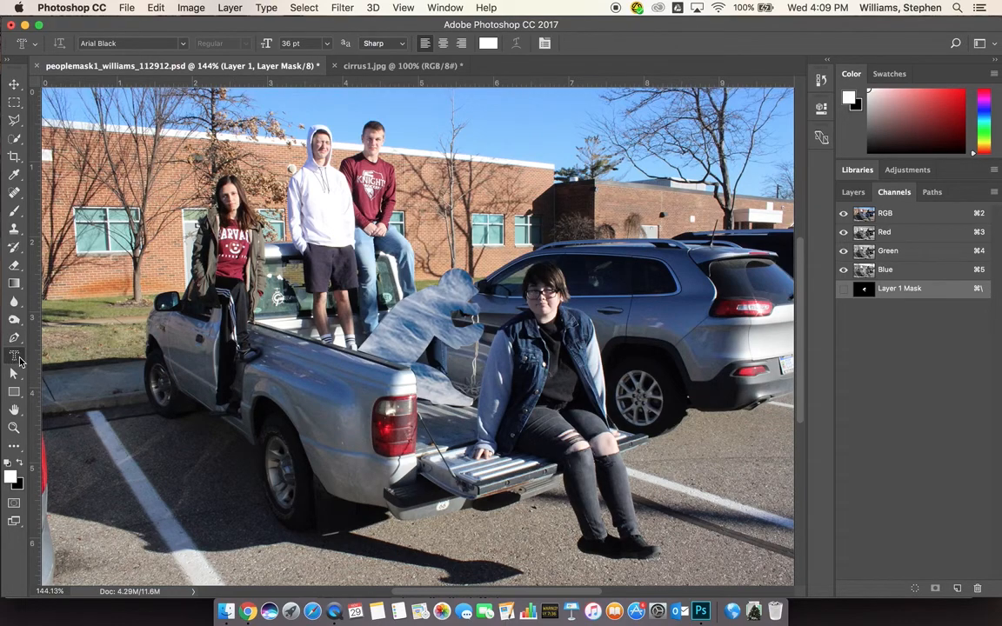
drag(19, 361, 21, 320)
drag(22, 365, 72, 396)
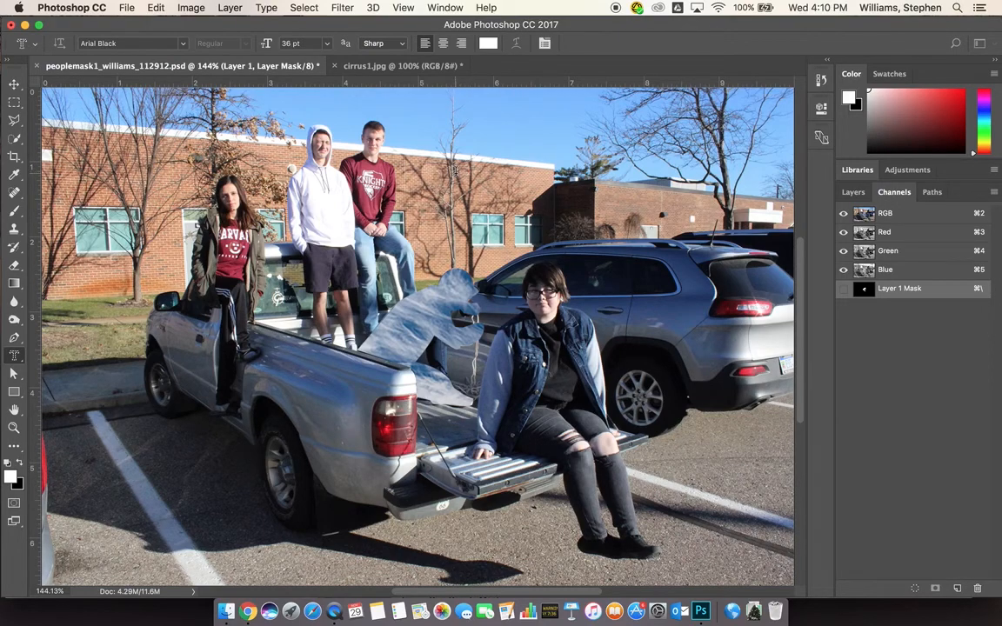
Set the type mask to Arial Black 36 pt and start an entry on the photo
click(298, 43)
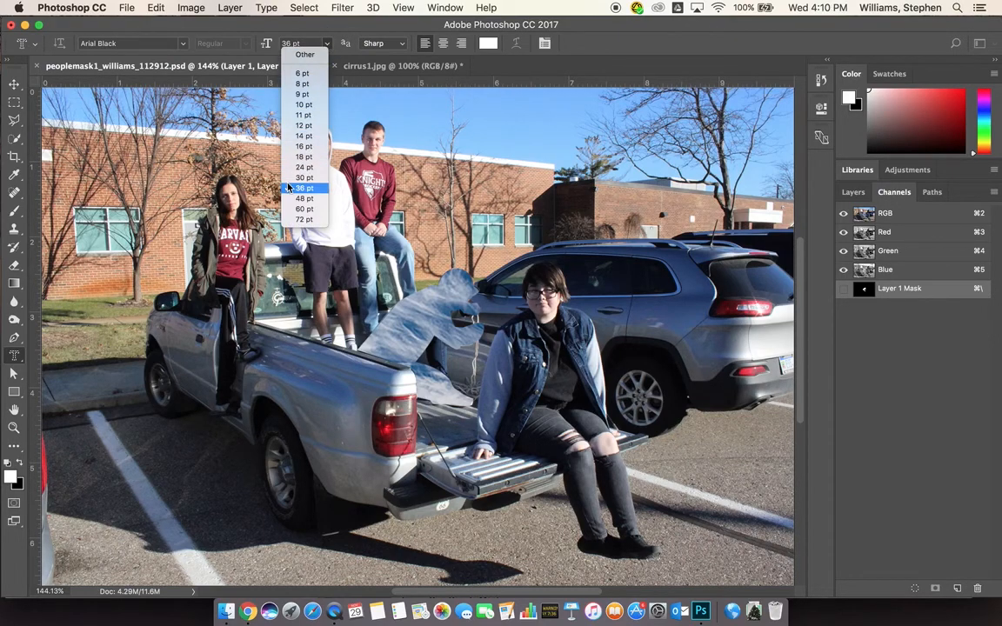
click(464, 184)
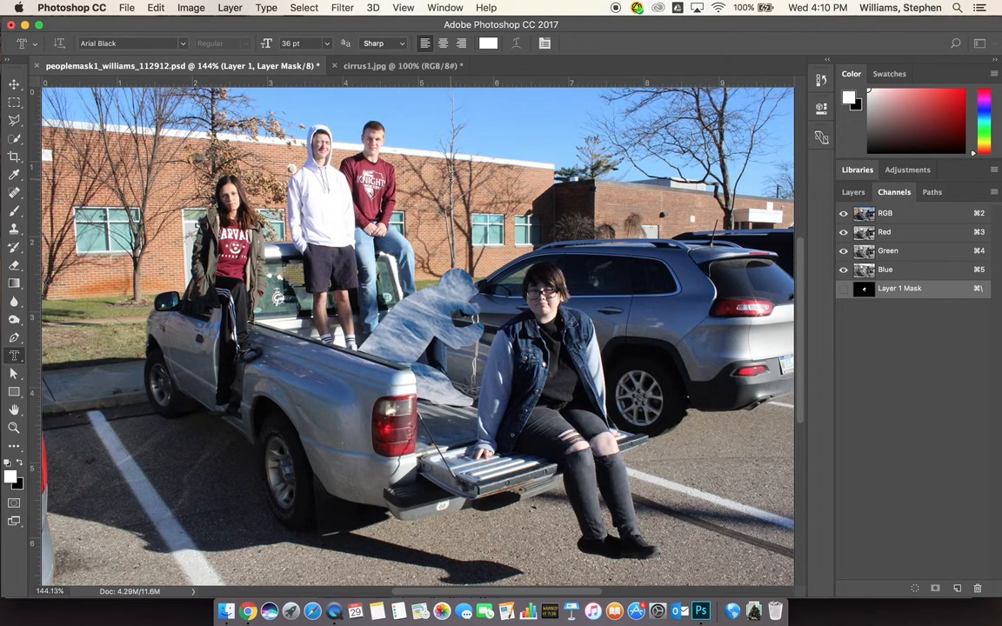
click(451, 177)
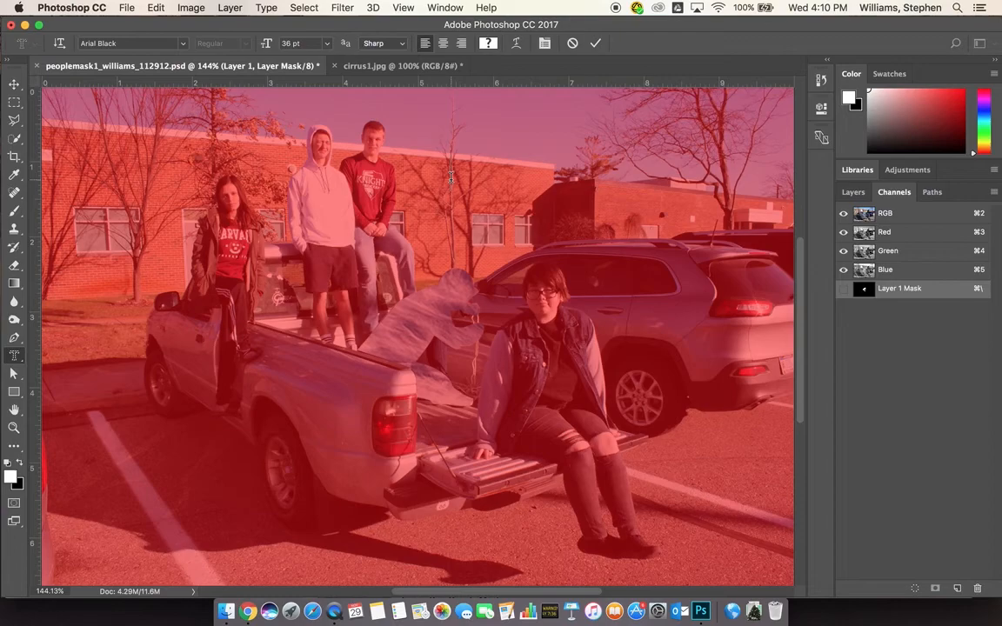
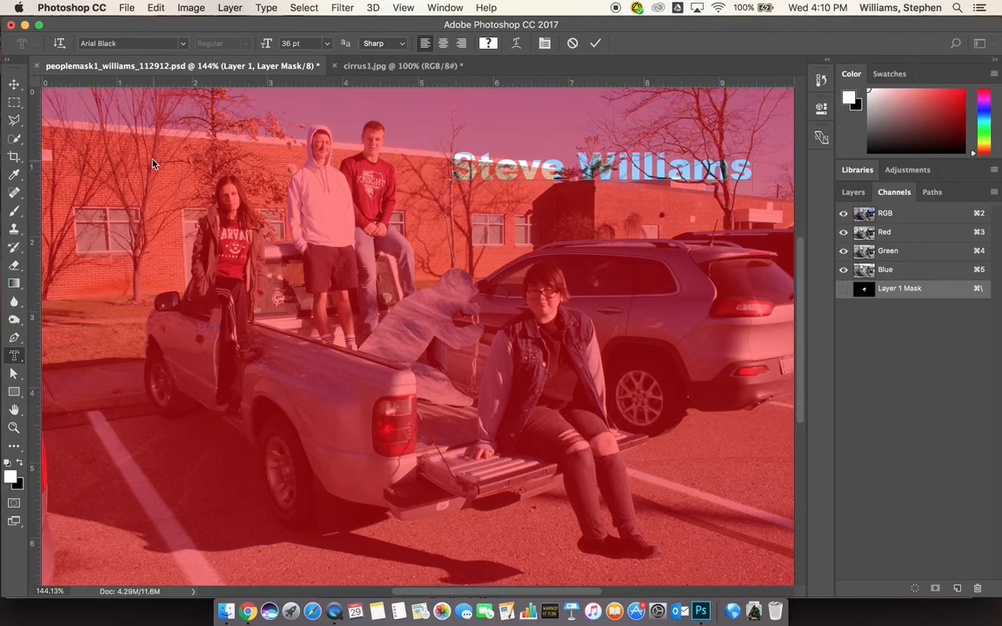
Type the student's name as a type mask, commit it as a selection, and show layers
click(14, 83)
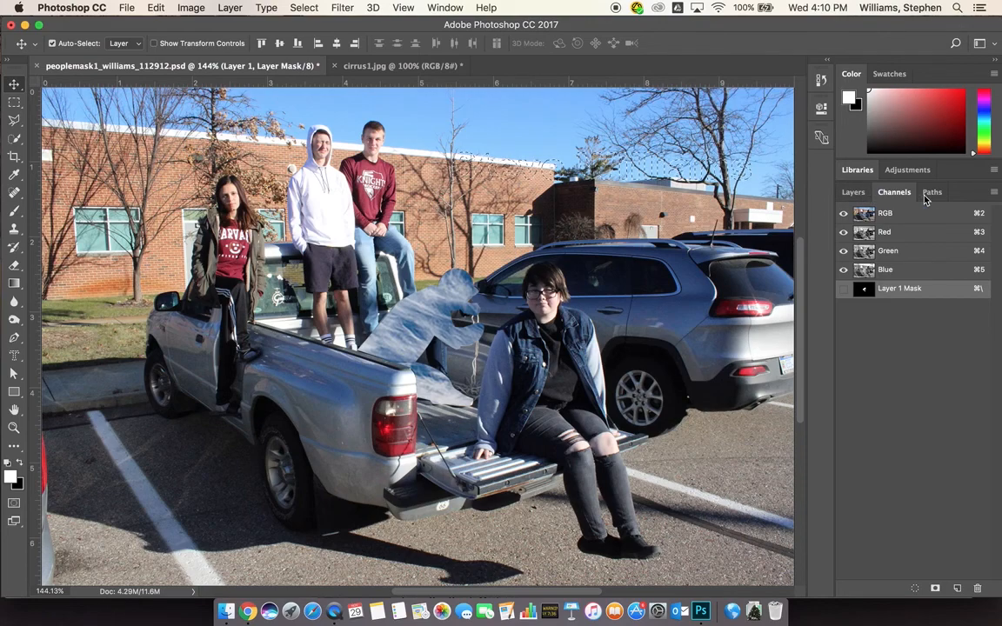
click(848, 192)
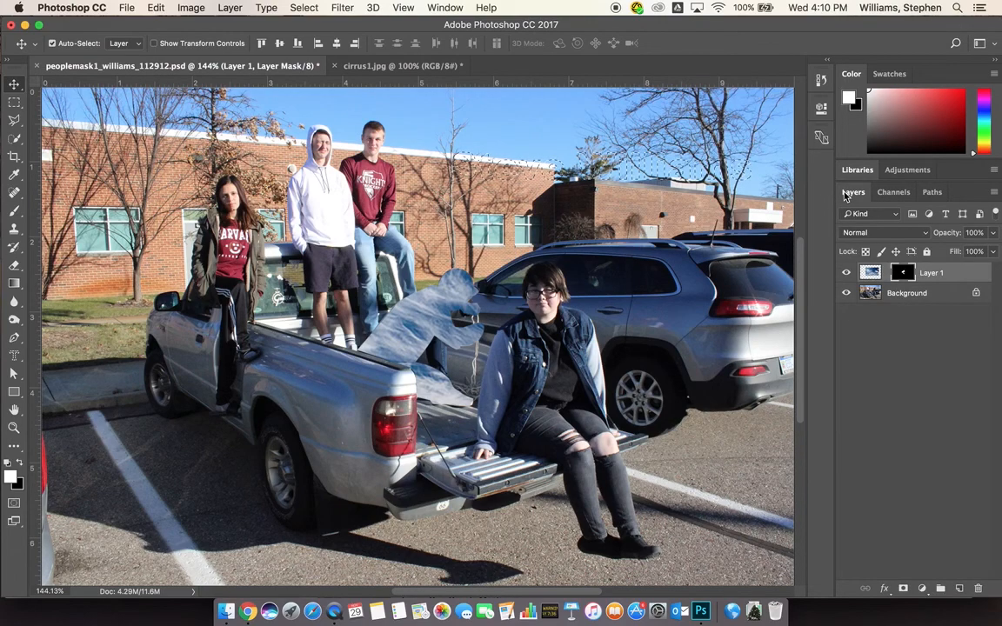
Paste the clouds into the name selection above Background and nudge them into place
click(898, 295)
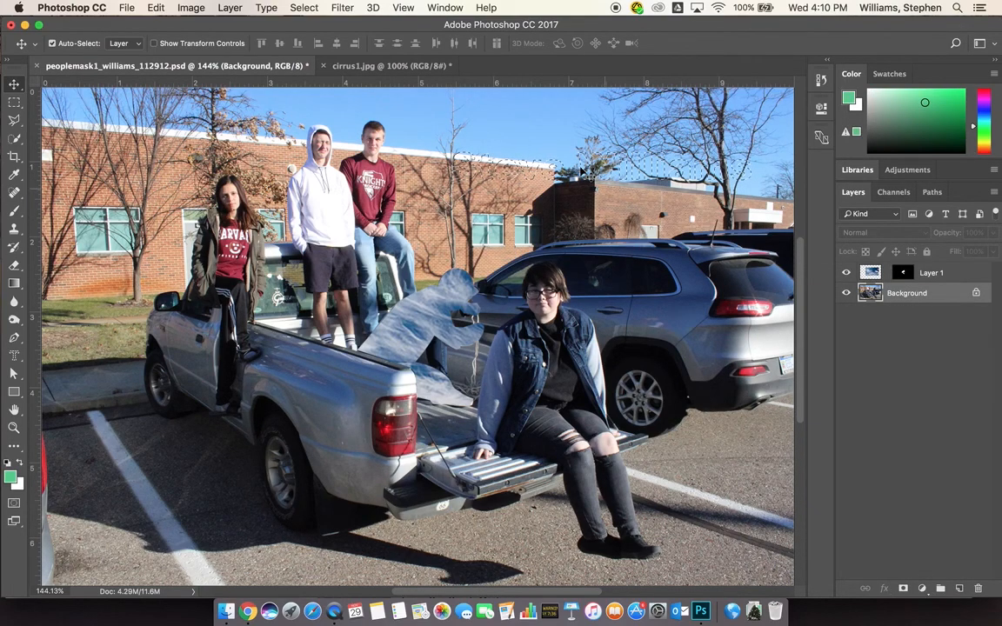
click(128, 8)
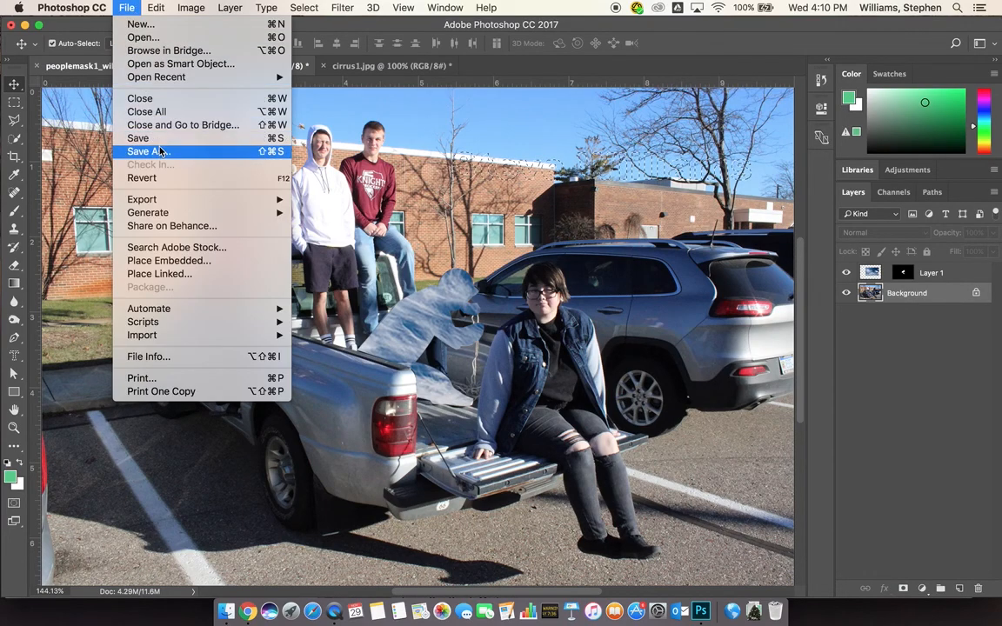
mouse_move(156, 8)
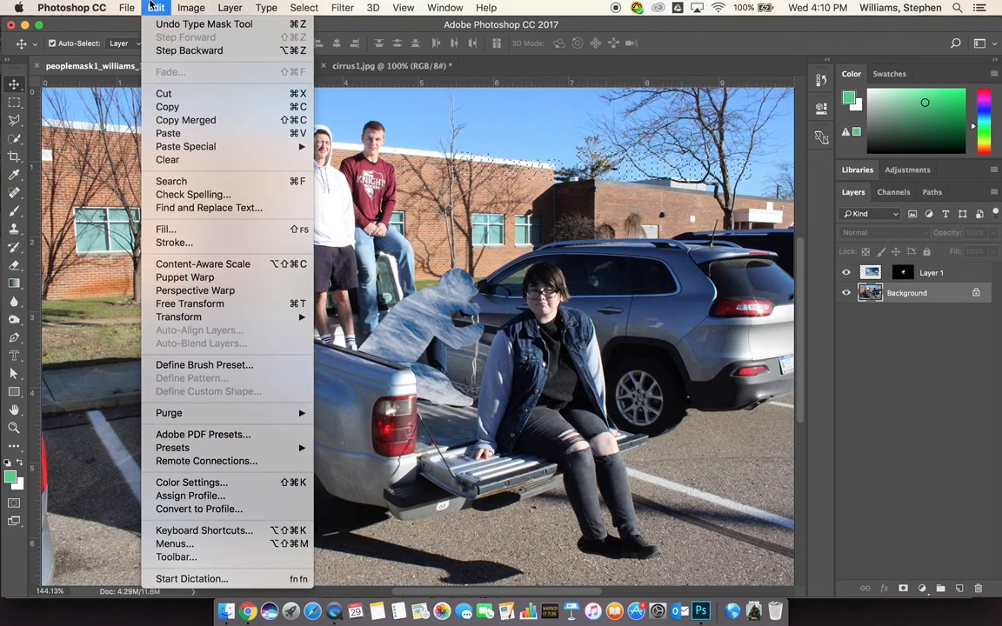
mouse_move(200, 146)
click(360, 161)
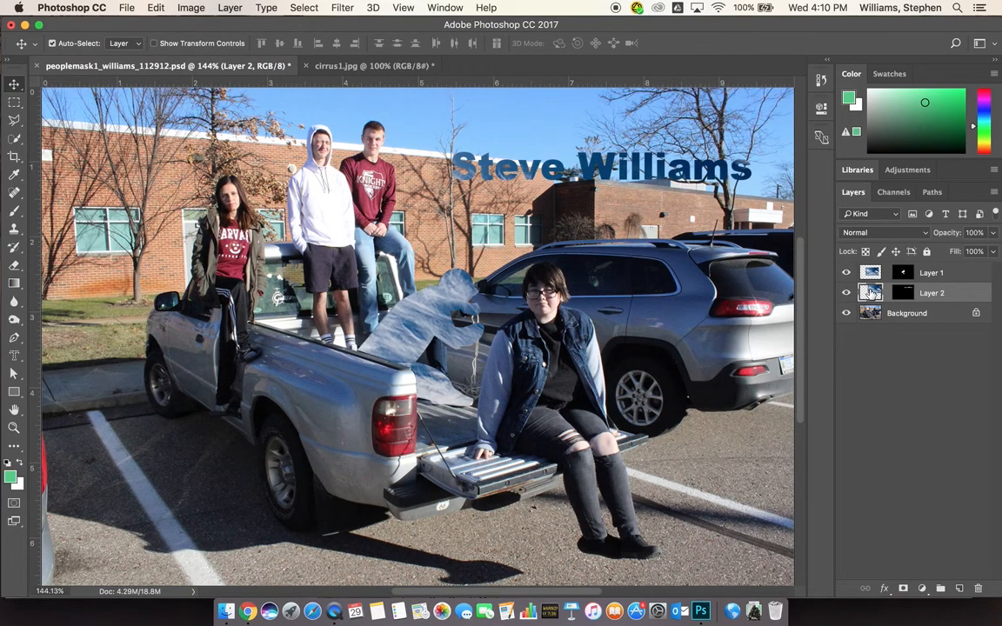
drag(575, 161, 612, 183)
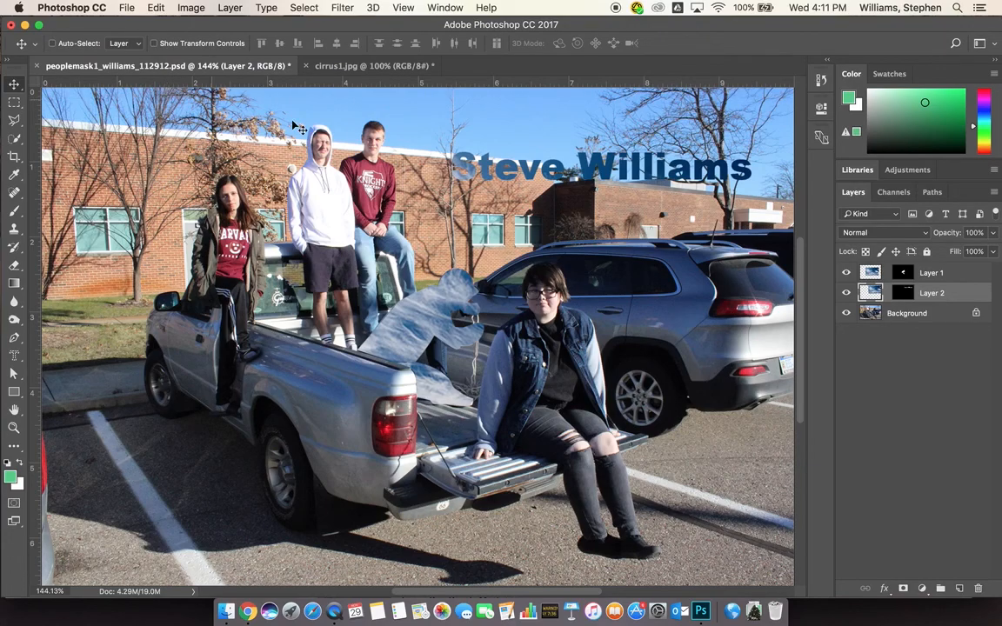
Save peoplemask1_williams_112912.psd with maximum compatibility, then open and cancel Save As
key(super+s)
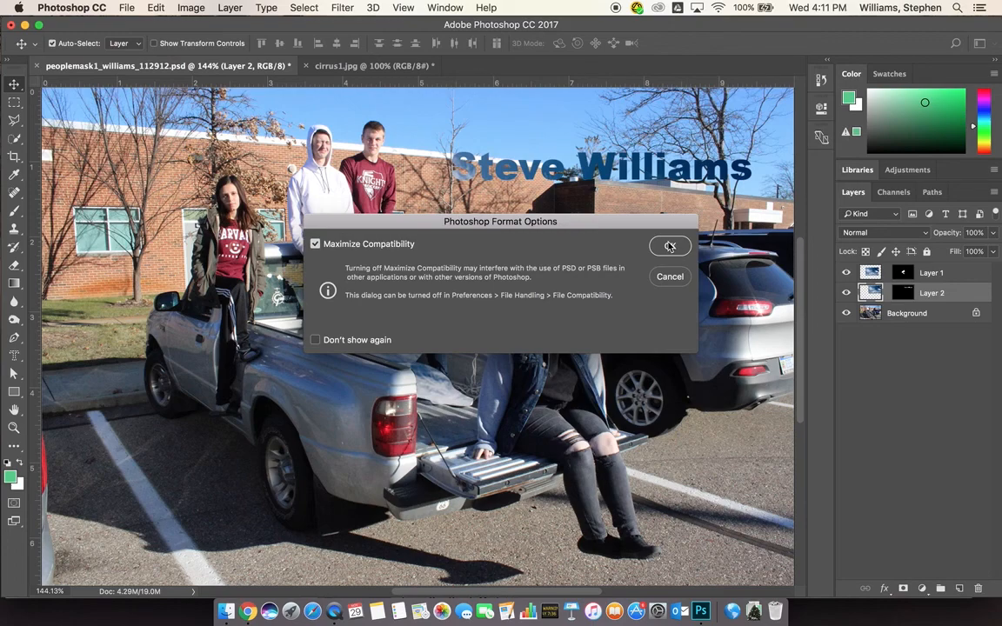
click(669, 246)
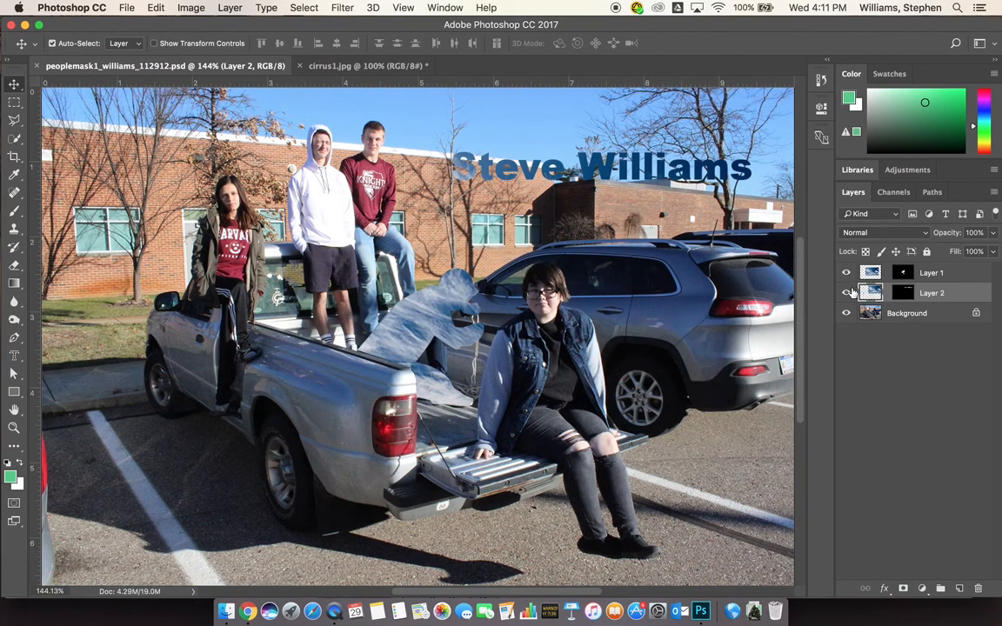
click(127, 8)
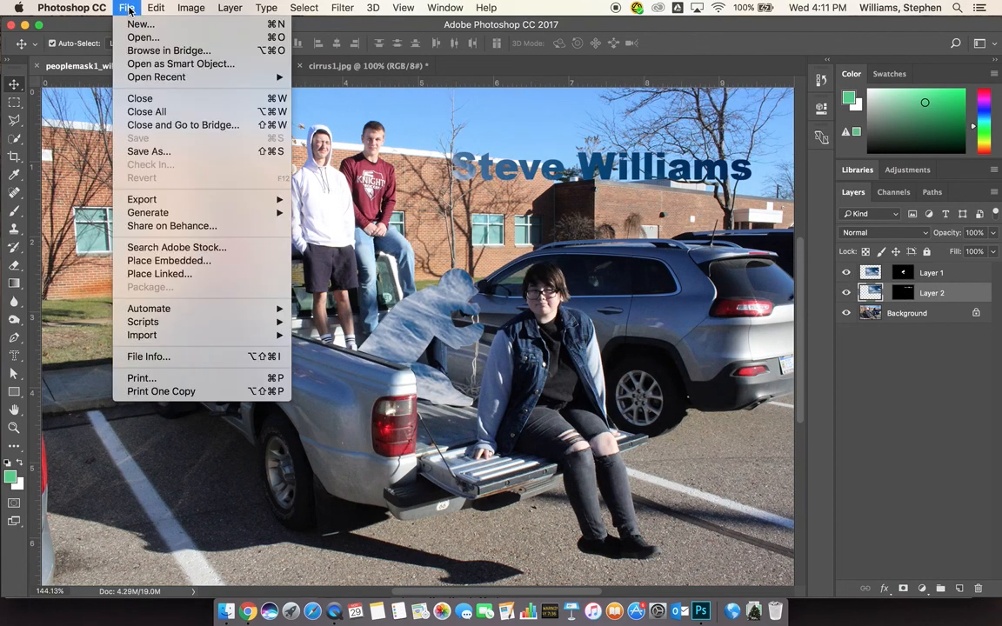
click(151, 152)
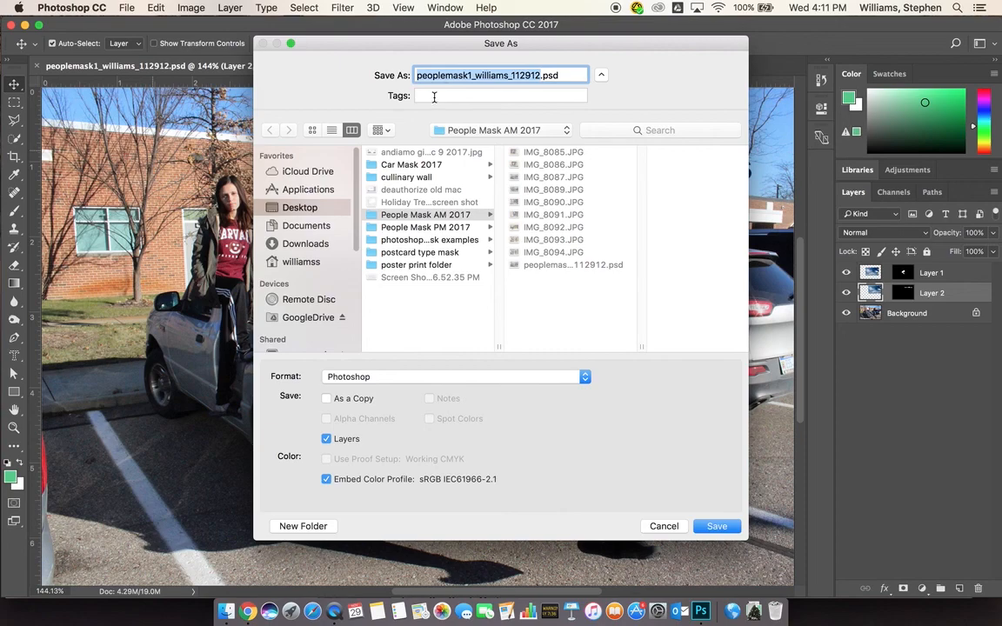
click(674, 527)
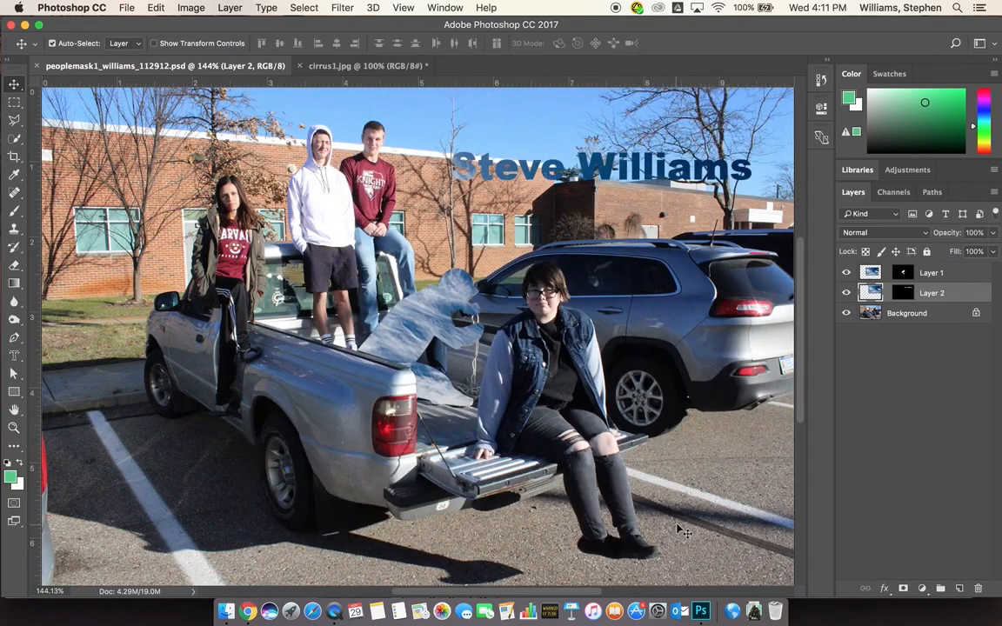
click(118, 7)
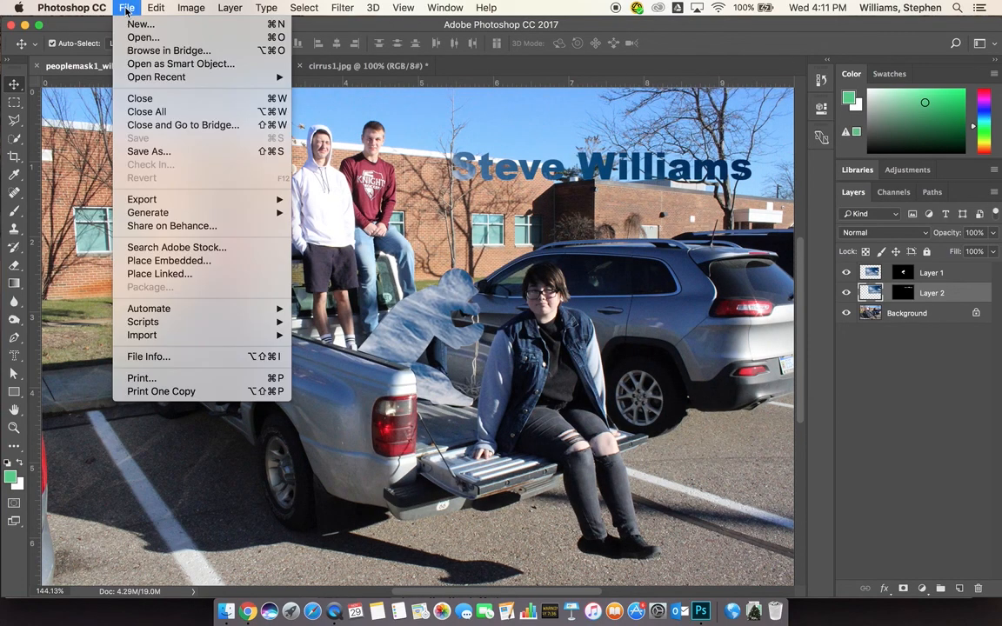
Save a copy without layers in Photoshop PDF format as peoplemask1_williams_112912 copy.pdf
click(152, 152)
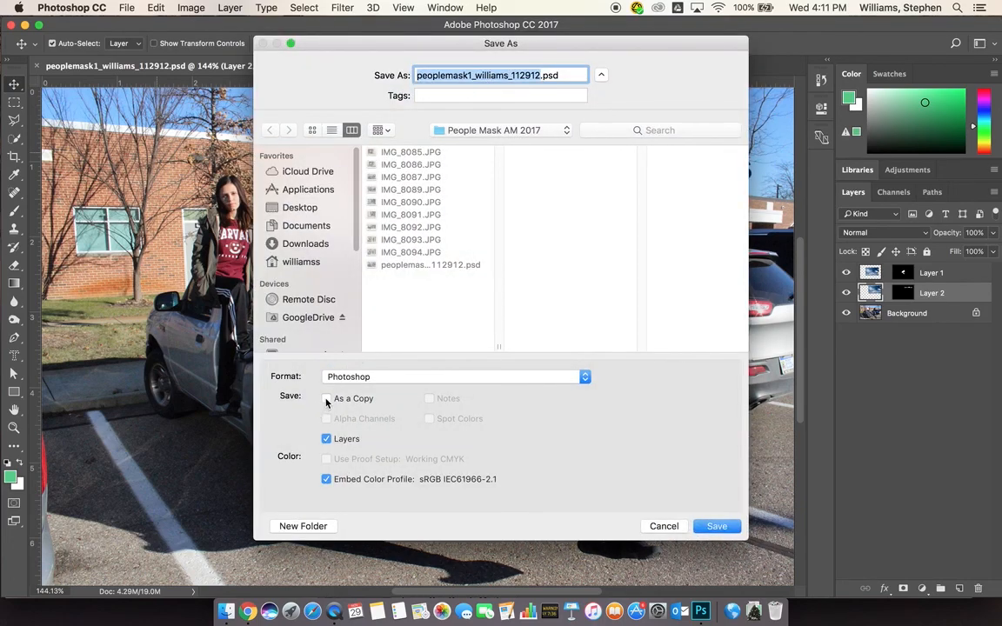
click(327, 400)
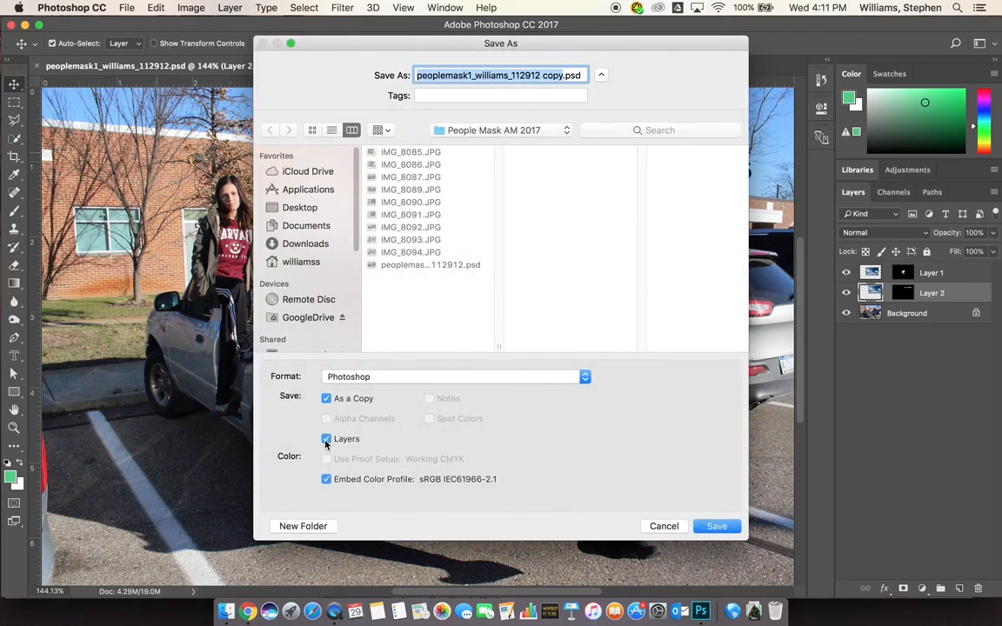
click(327, 440)
click(374, 377)
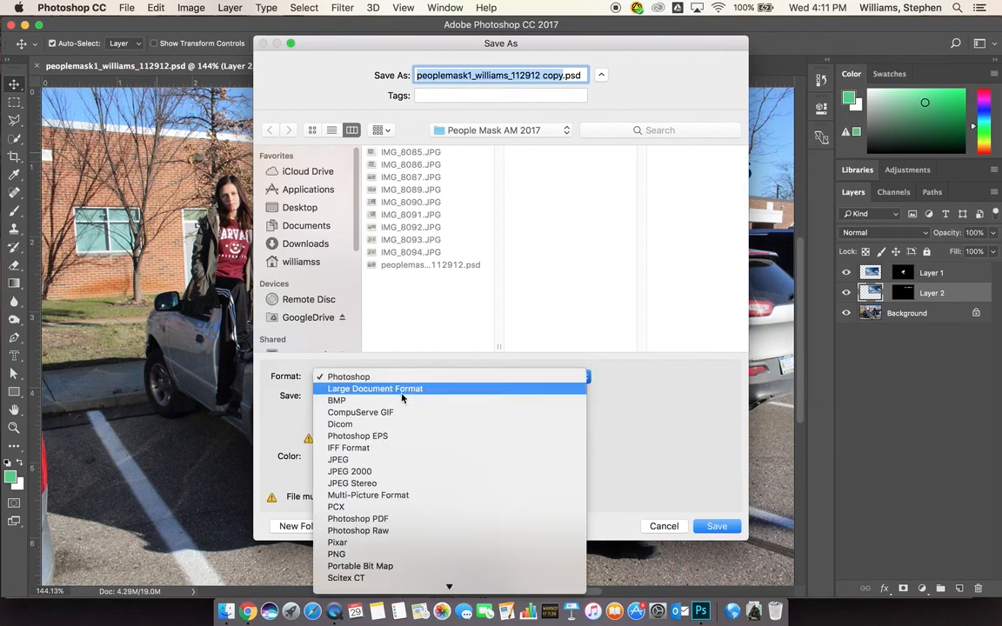
click(375, 519)
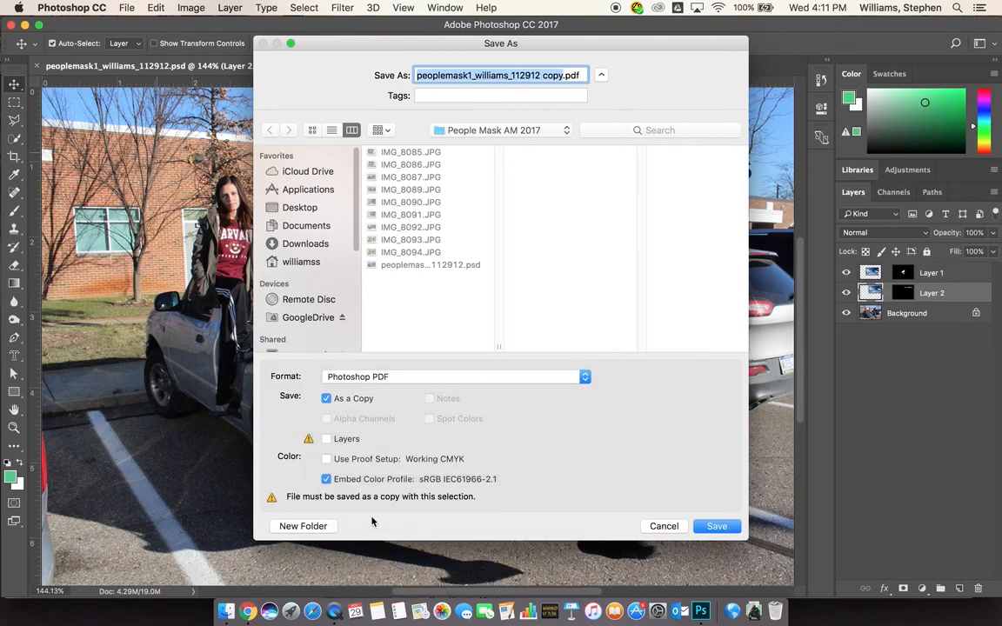
click(727, 528)
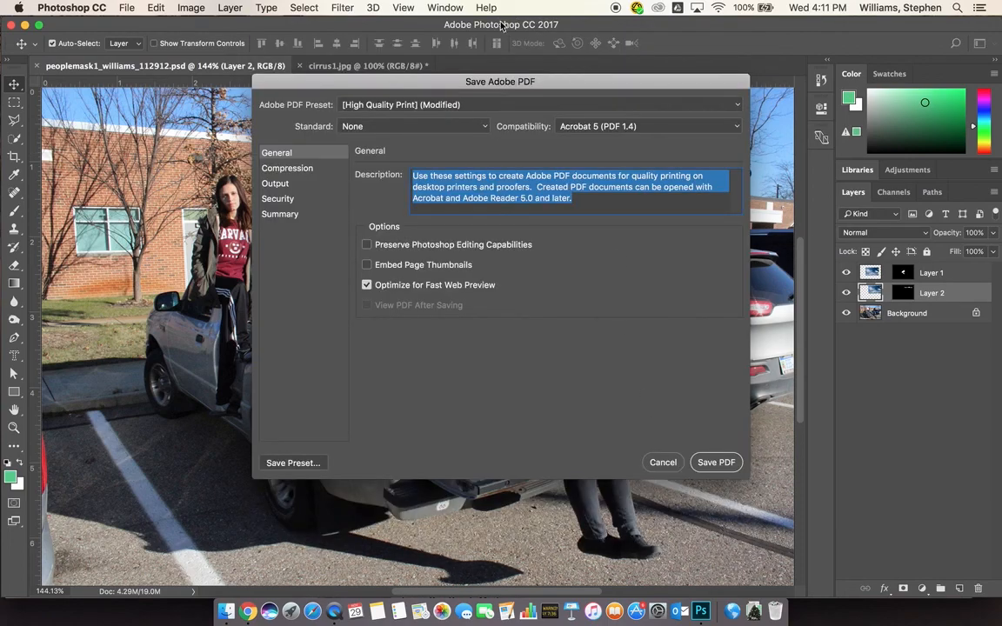
Confirm the Adobe PDF options with editing capabilities off and save the PDF
drag(495, 85, 406, 94)
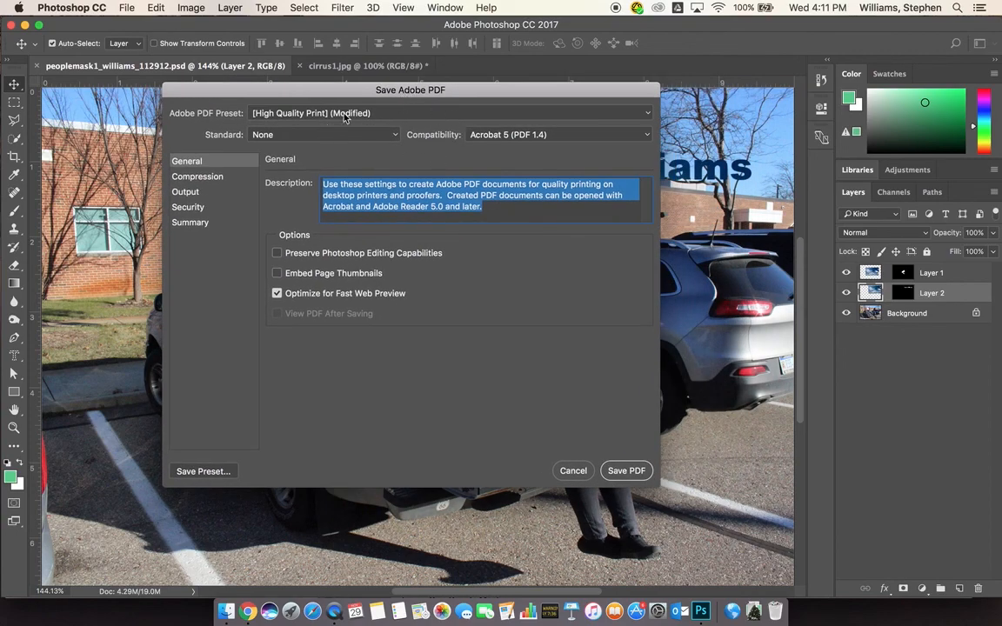
click(277, 253)
click(277, 254)
click(634, 474)
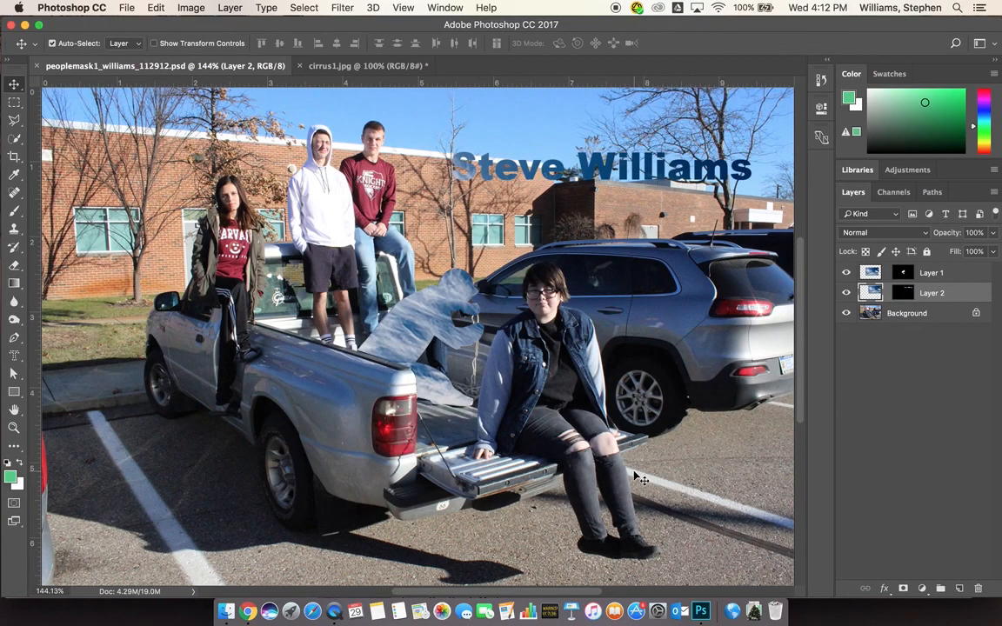